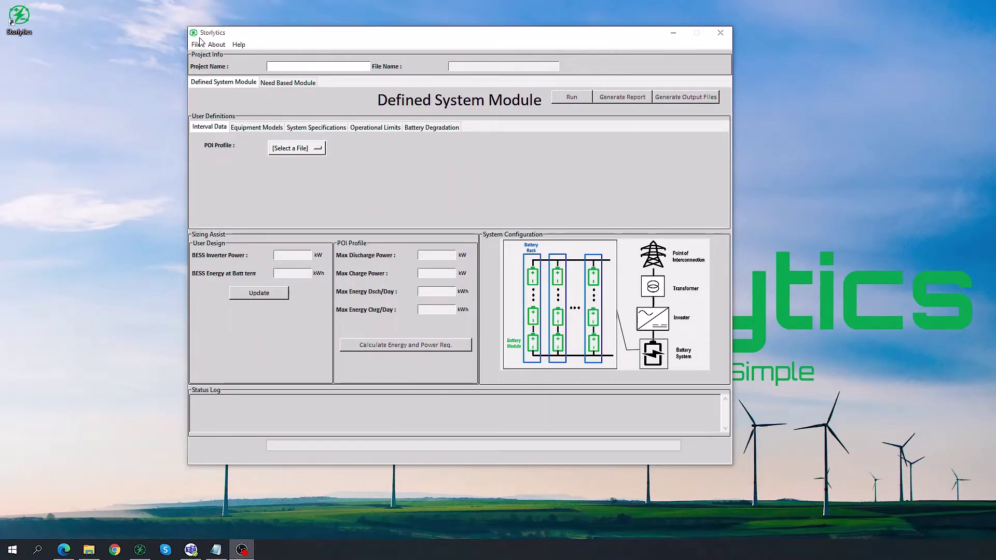
pyautogui.click(238, 44)
pyautogui.moveTo(218, 45)
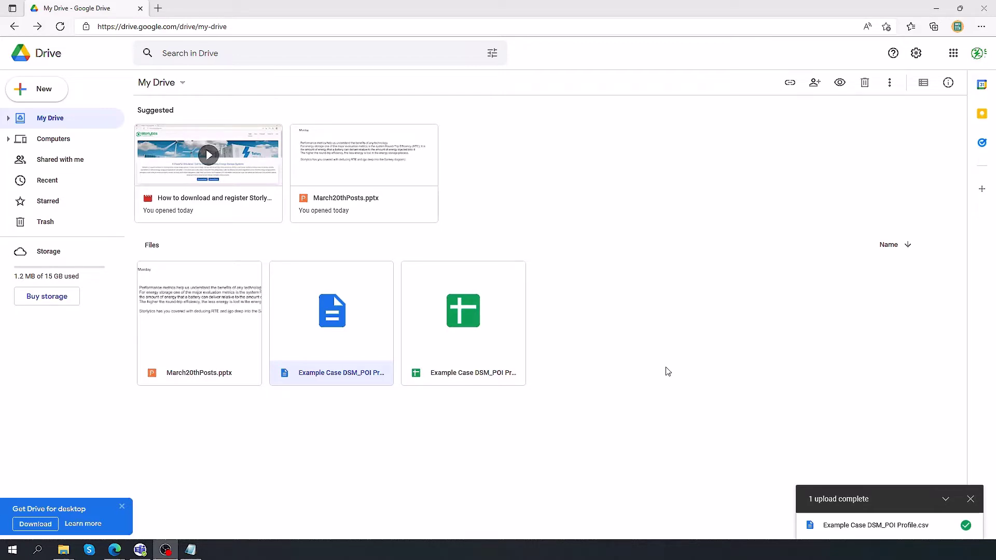
# - Open the Example Case DSM_POI Profile spreadsheet from Drive and review its SAMPLE_TIME, P_poi, Power_Factor and Temp columns
pyautogui.doubleClick(481, 346)
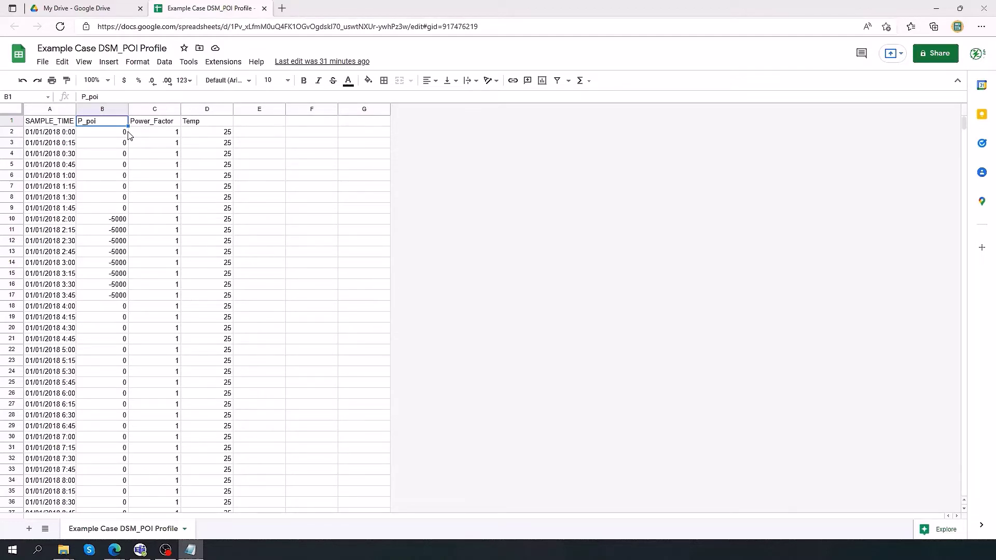
pyautogui.click(56, 125)
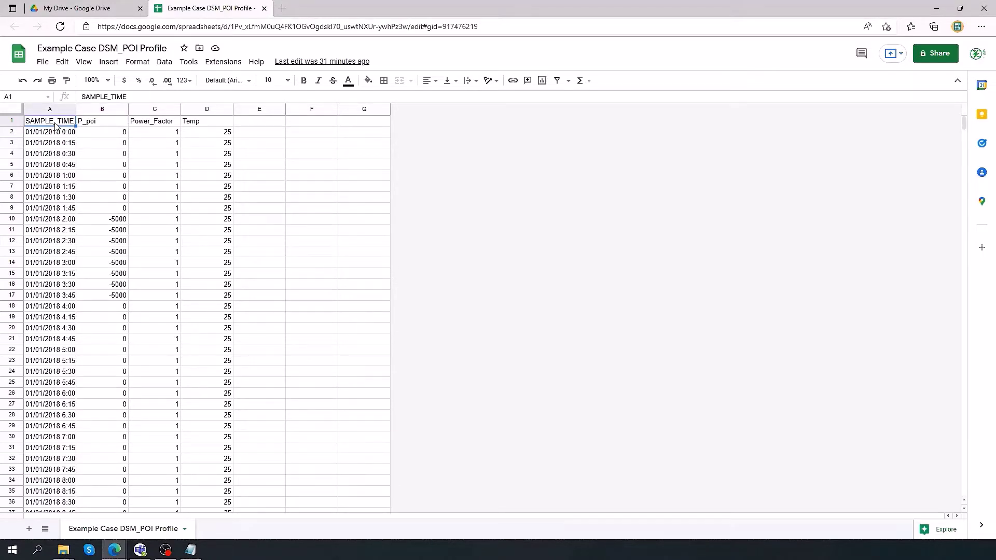
pyautogui.click(95, 127)
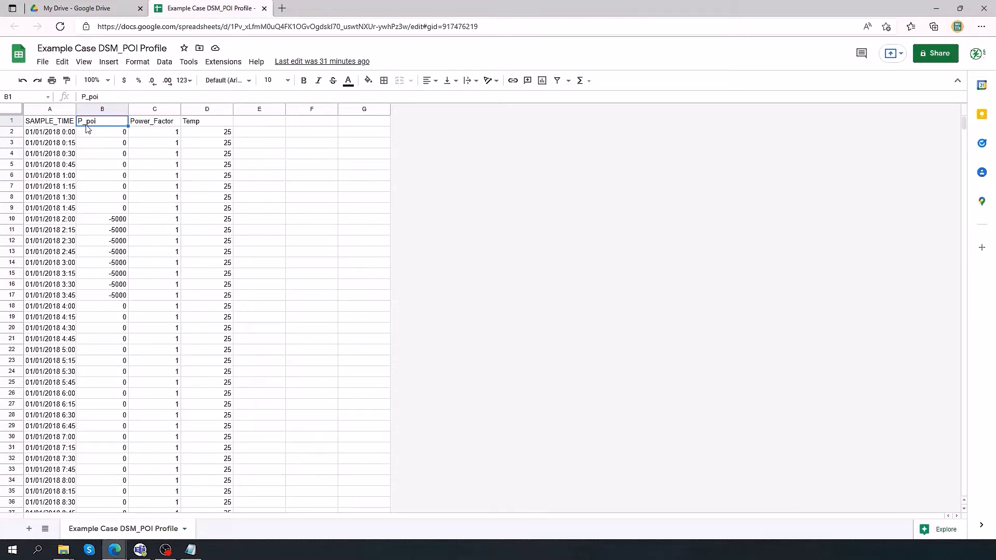
pyautogui.click(105, 223)
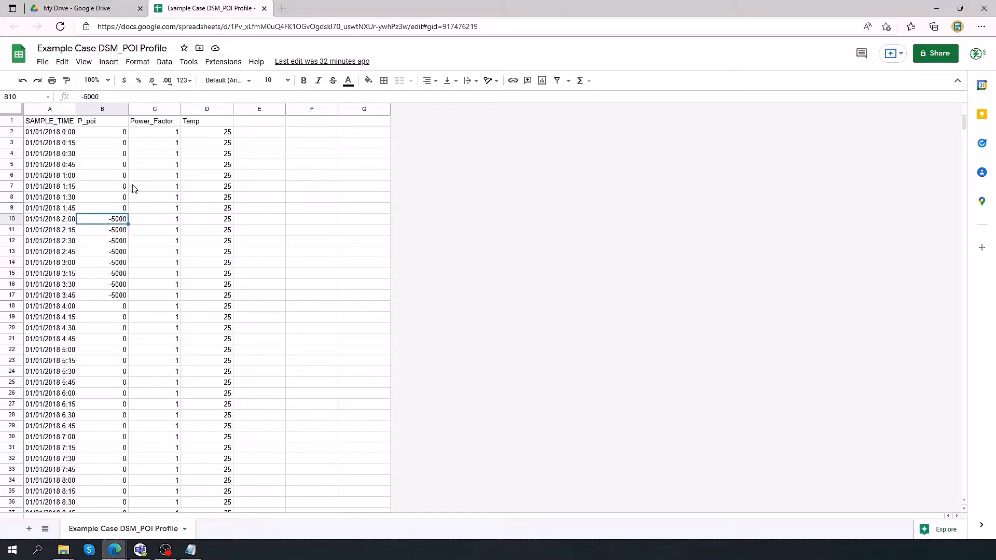
pyautogui.click(146, 125)
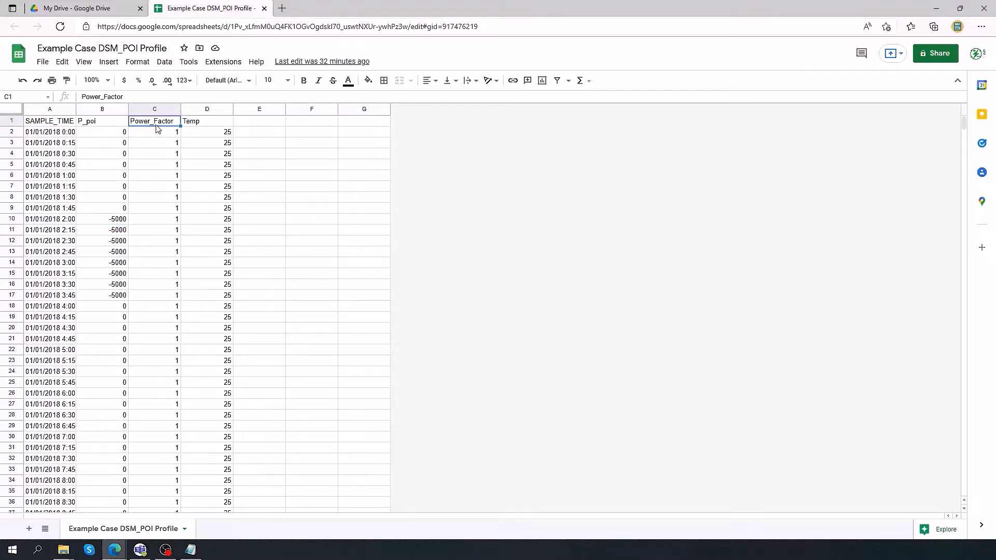
pyautogui.click(196, 125)
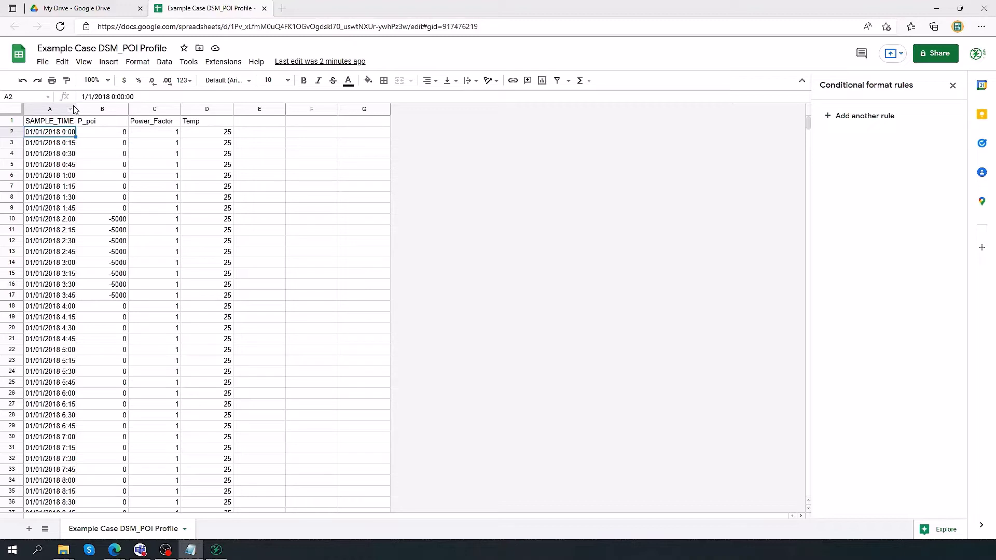
# - Widen the SAMPLE_TIME column so the full date and time values fit
pyautogui.moveTo(74, 110); pyautogui.dragTo(110, 109)
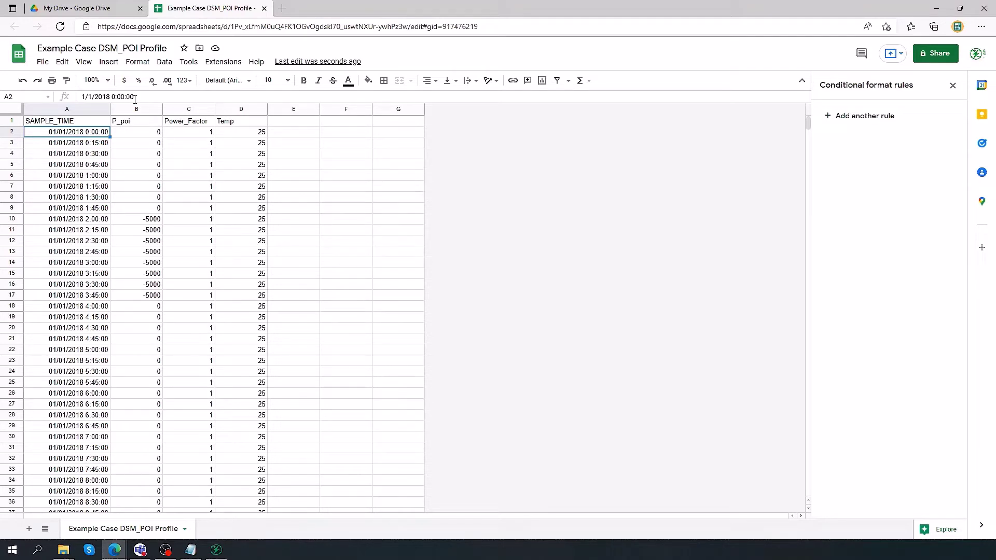
# - Switch to Storlytics, open its general help document and read the Data Format section at the end
pyautogui.moveTo(224, 553)
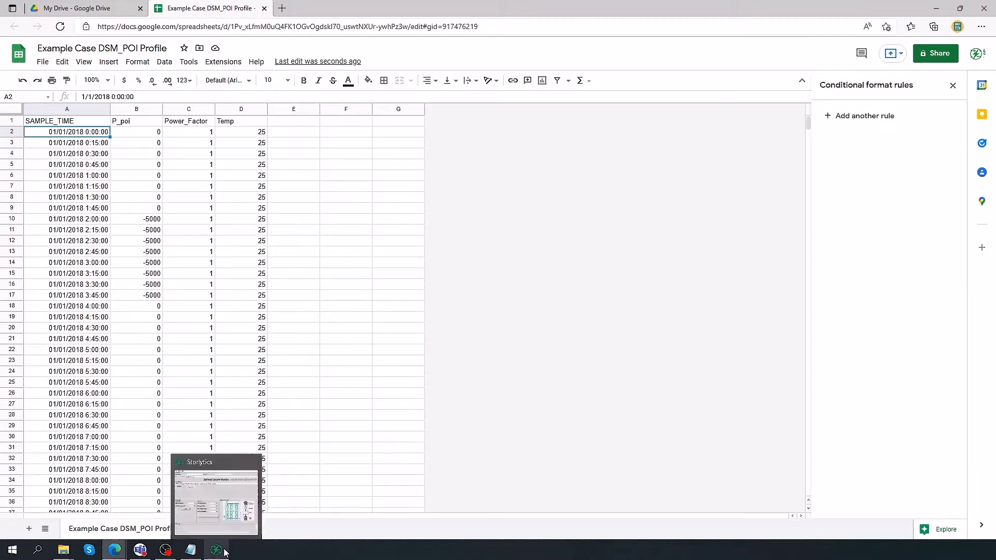
pyautogui.click(228, 497)
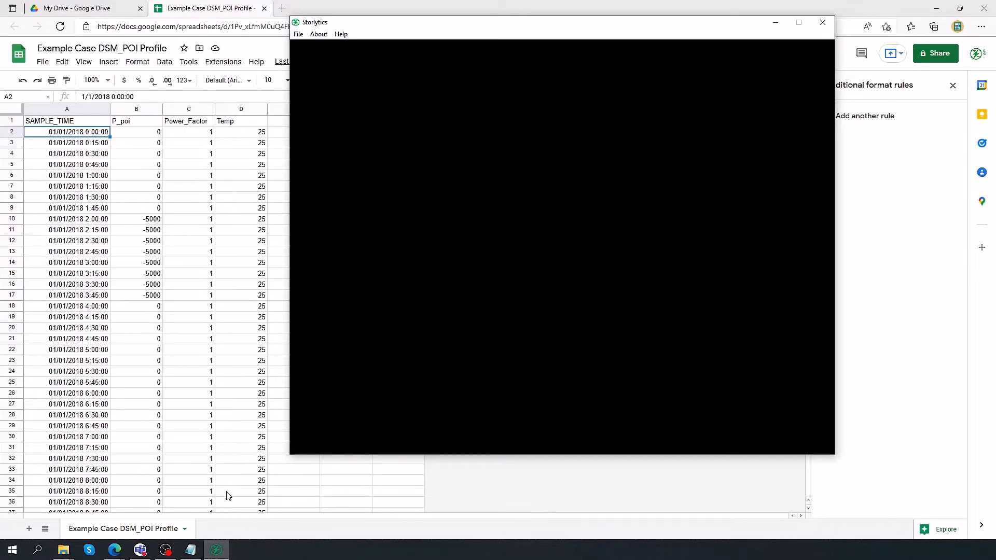
pyautogui.click(342, 35)
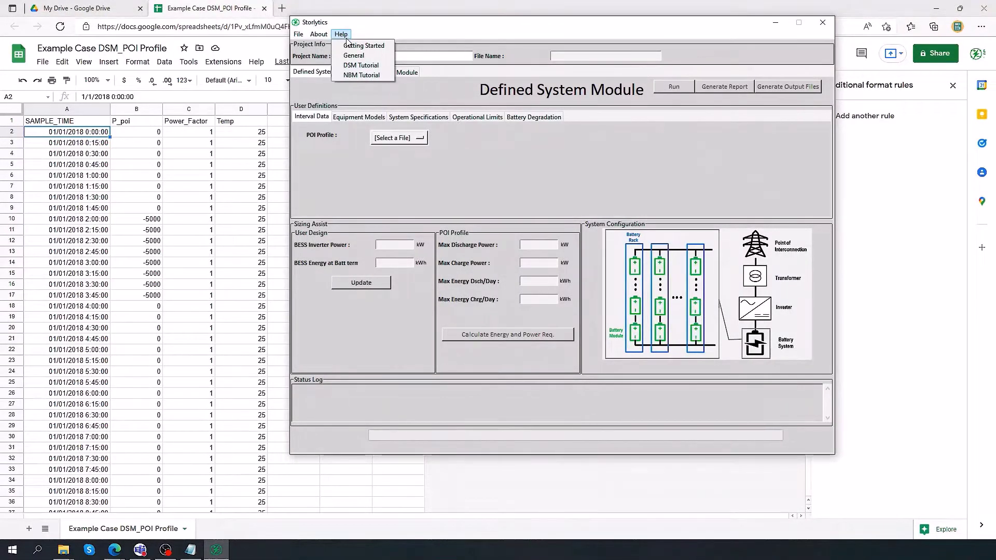
pyautogui.click(352, 57)
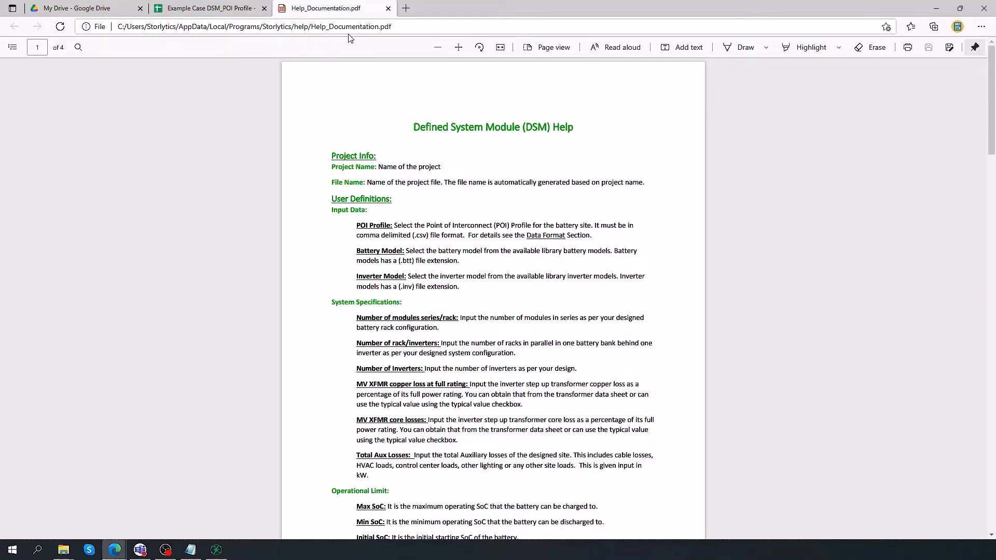
pyautogui.scroll(-10, 406, 211)
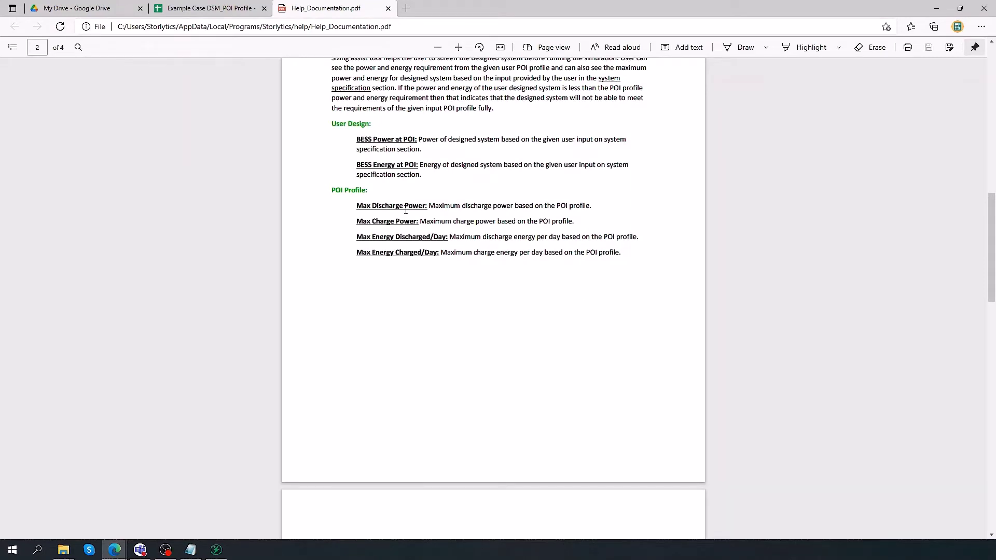
pyautogui.scroll(-15, 405, 210)
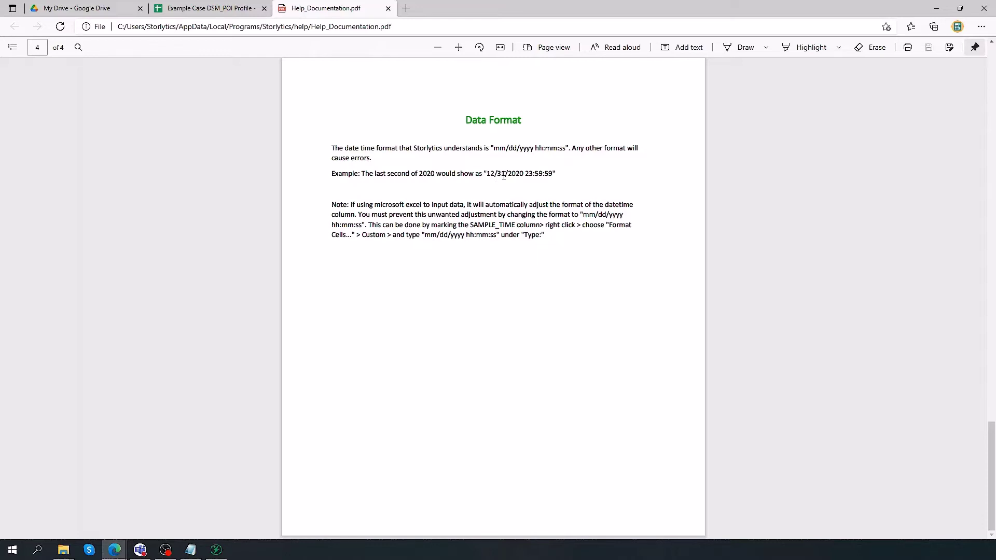
# - Return to the Example Case DSM_POI Profile spreadsheet, apply the Date time format to cell A2, and select the SAMPLE_TIME cells from A3 downward
pyautogui.click(192, 10)
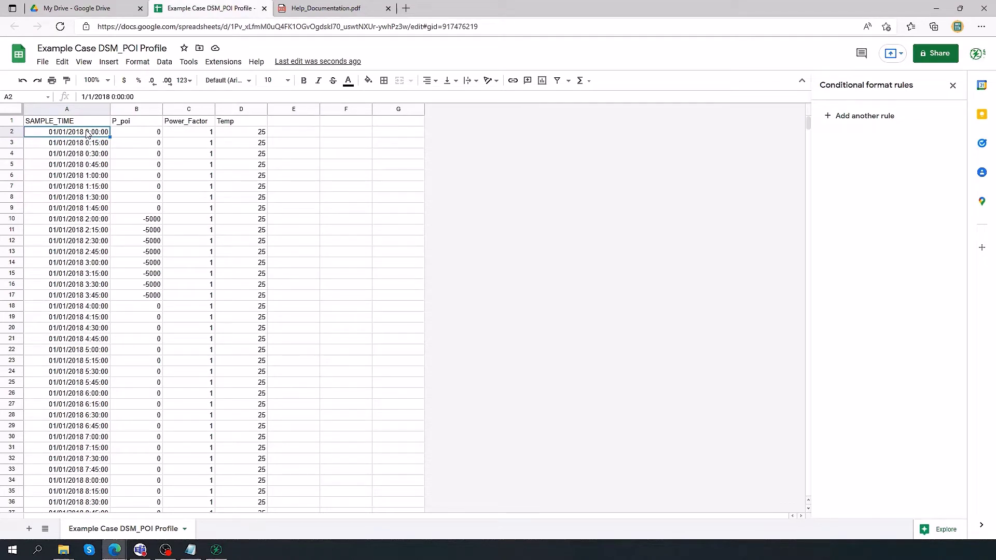
pyautogui.click(138, 62)
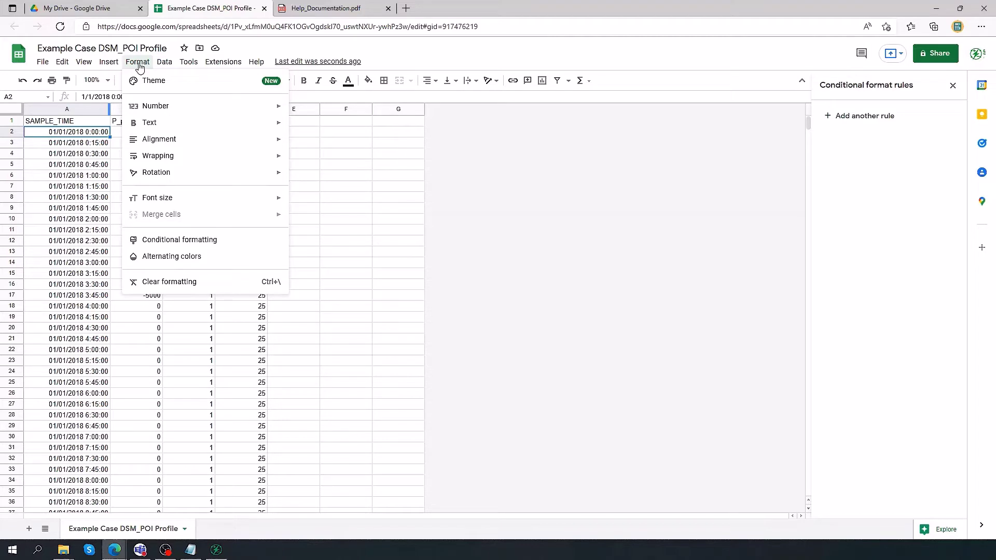
pyautogui.moveTo(176, 105)
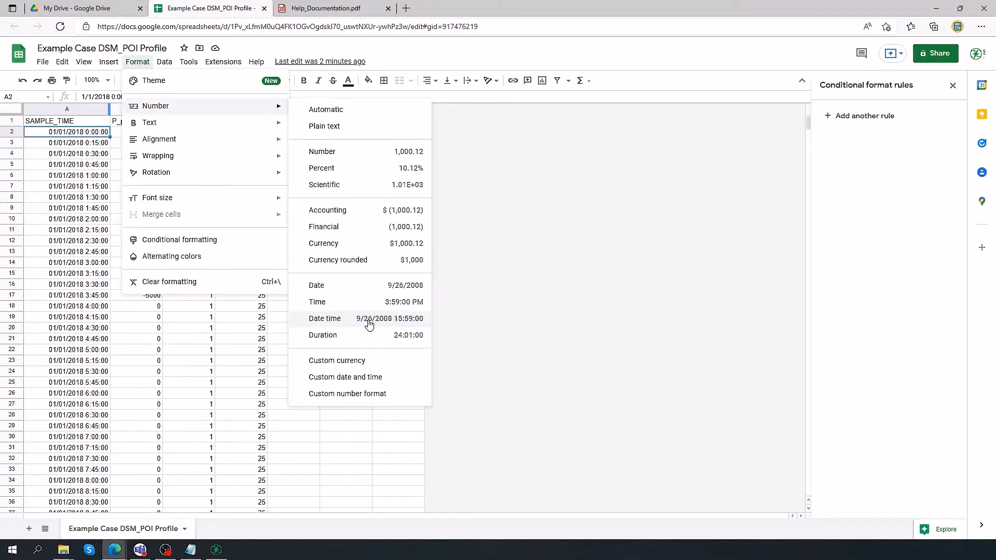
pyautogui.click(369, 324)
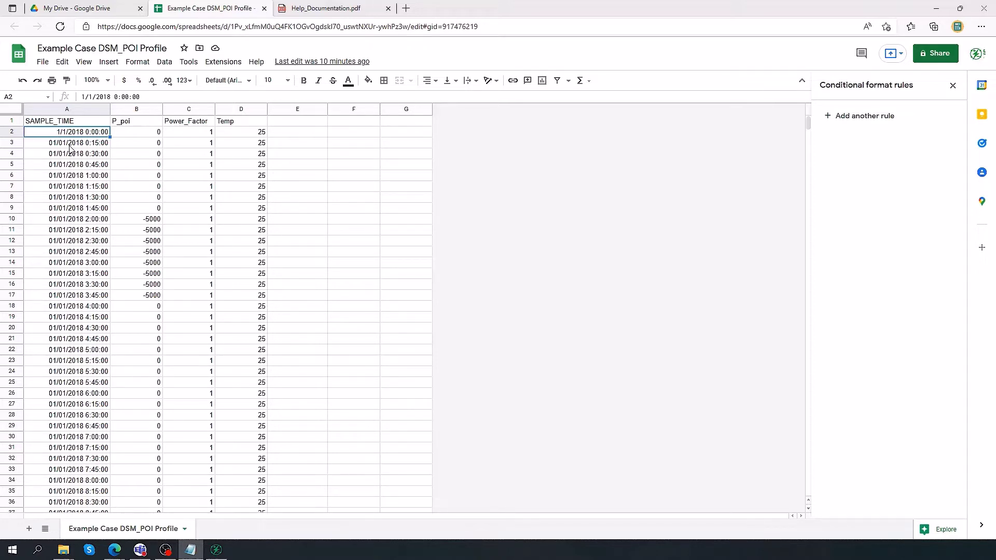
pyautogui.click(81, 143)
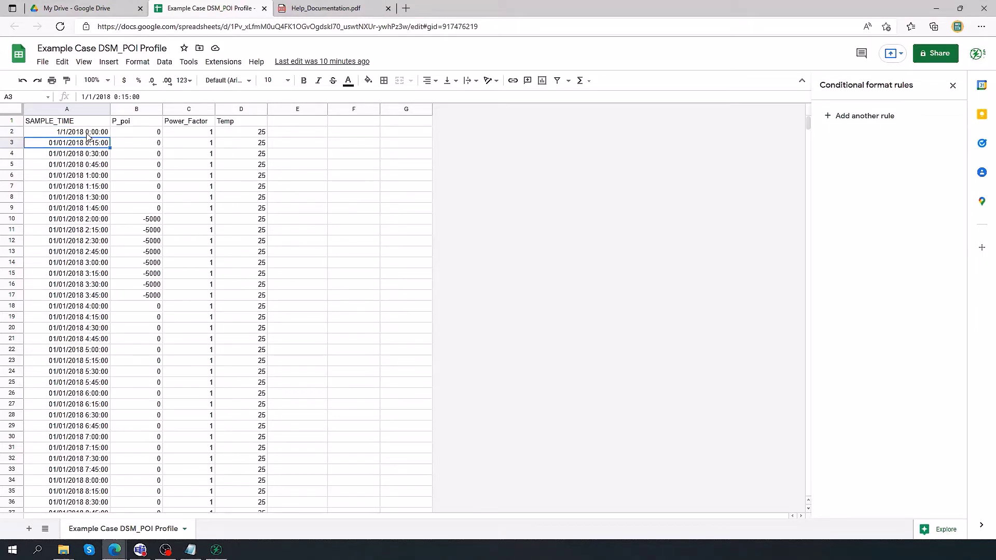
pyautogui.hotkey('ctrl', 'shift', 'Down')
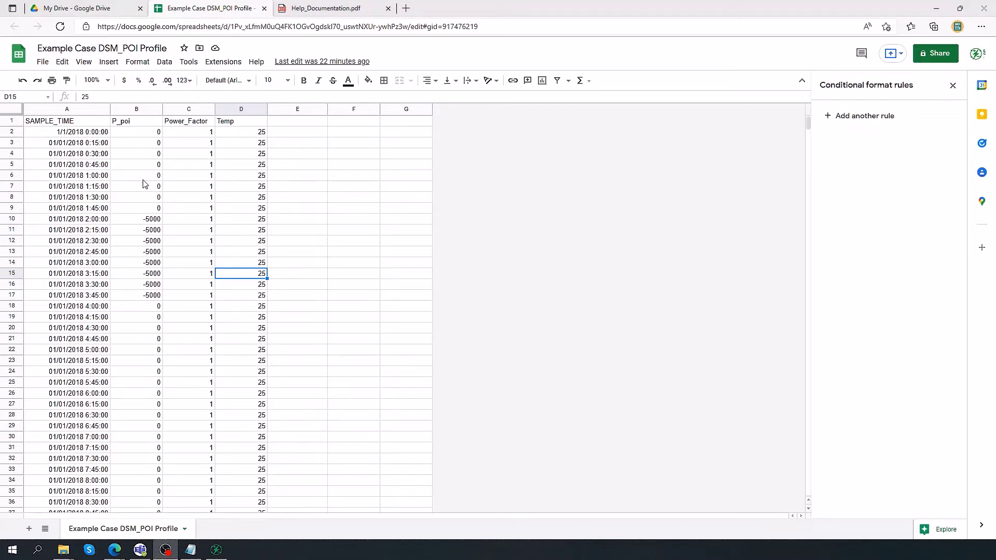
# - Download the POI profile spreadsheet as Comma Separated Values (.csv)
pyautogui.click(43, 63)
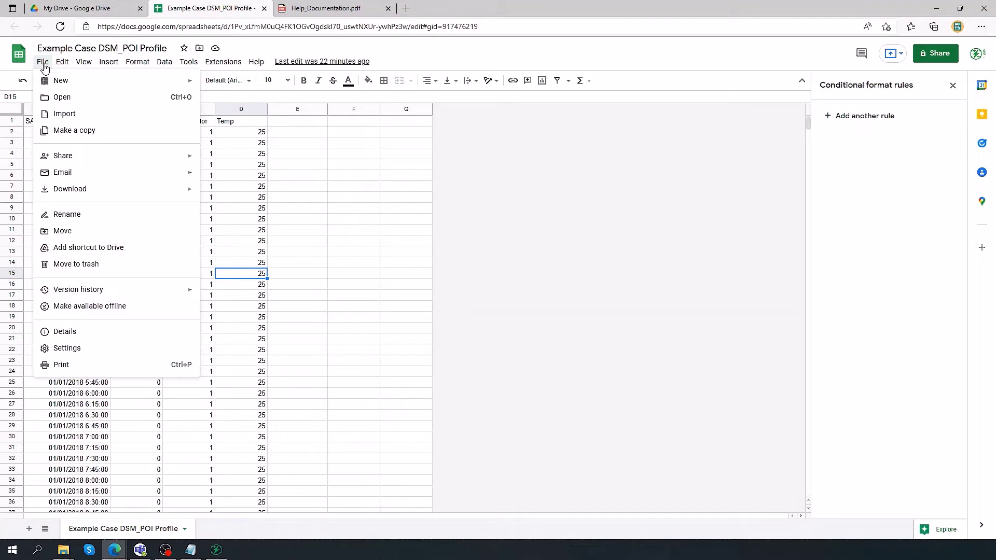
pyautogui.moveTo(138, 189)
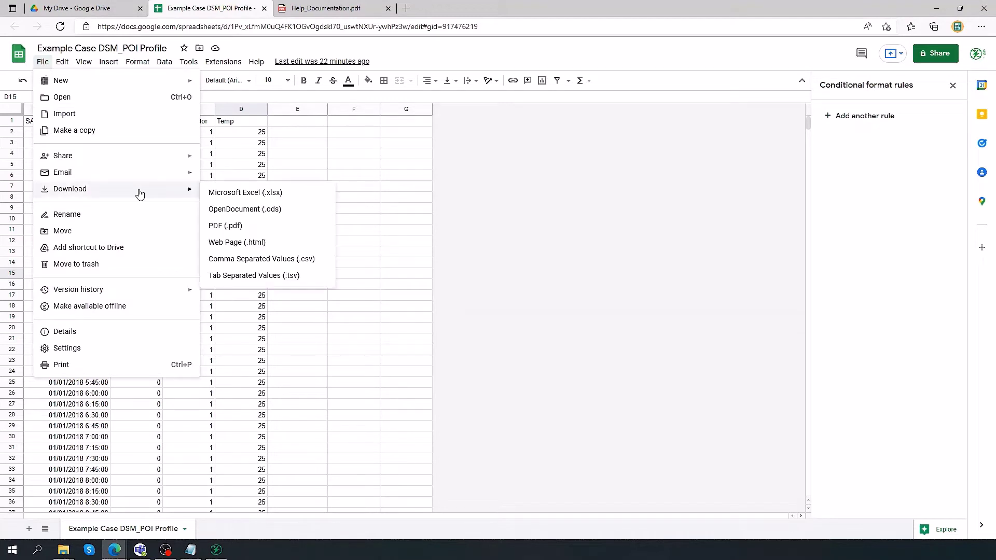
pyautogui.click(316, 259)
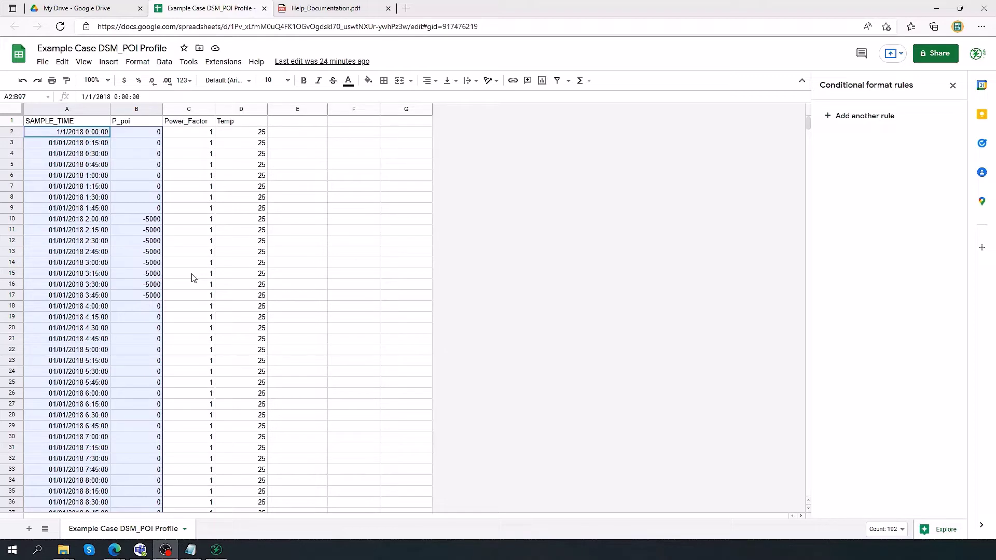
# - Insert a line chart of P_poi against SAMPLE_TIME from the range A2:B97
pyautogui.click(90, 64)
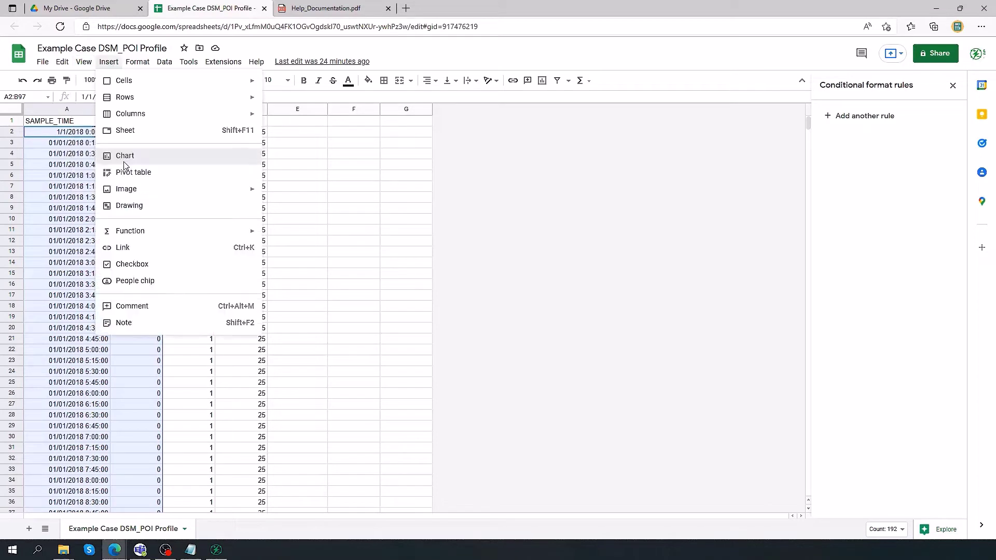
pyautogui.click(125, 154)
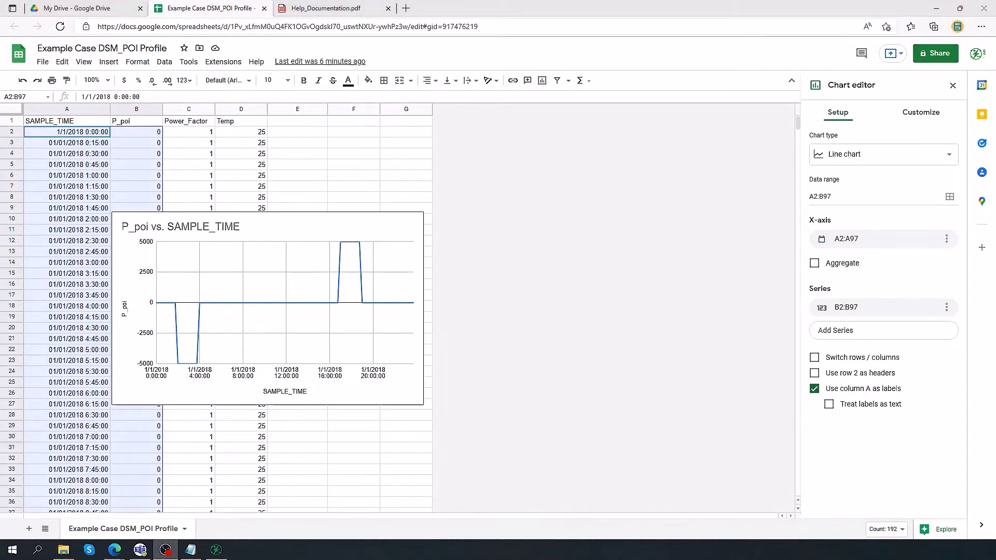
# - Switch to File Explorer and open the POI Profiles folder inside Input_Profiles of Storlytics User Files
pyautogui.click(72, 552)
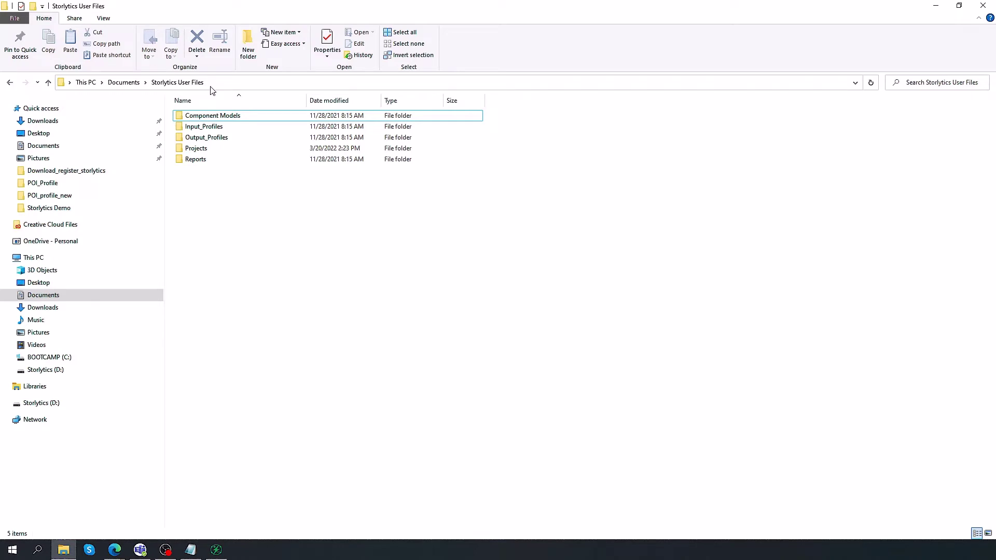
pyautogui.doubleClick(201, 127)
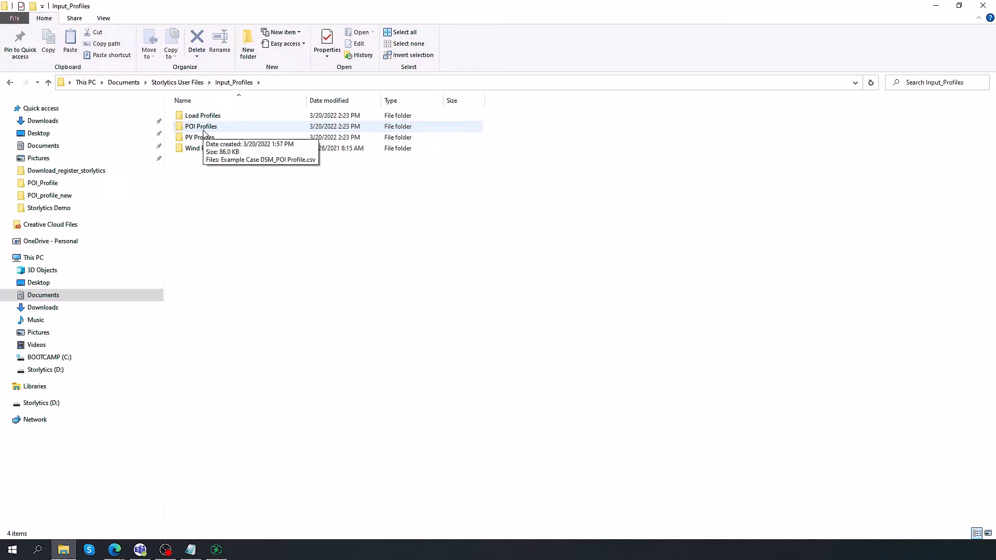
pyautogui.click(204, 133)
pyautogui.doubleClick(203, 133)
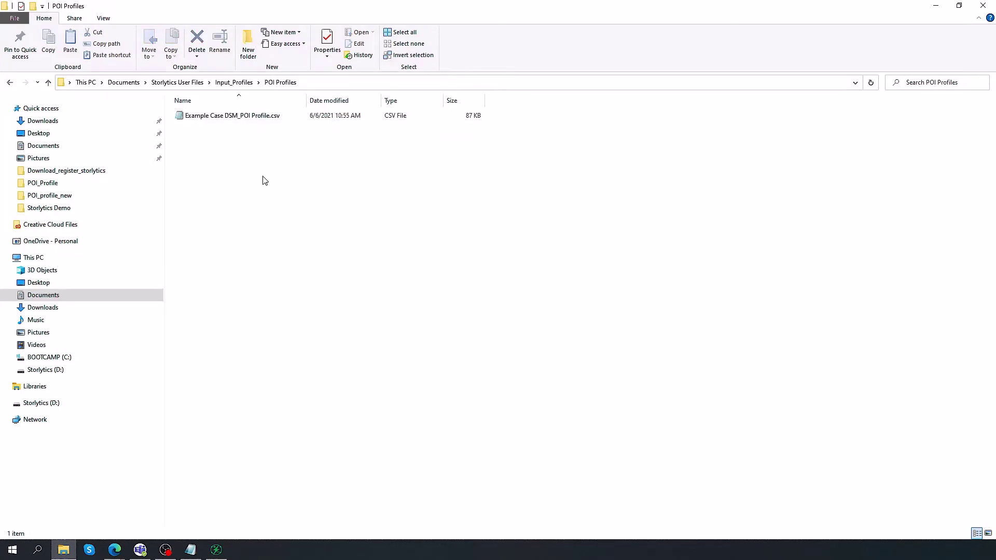
# - Switch to Storlytics and open the file choices for the POI Profile in the Defined System Module
pyautogui.click(226, 548)
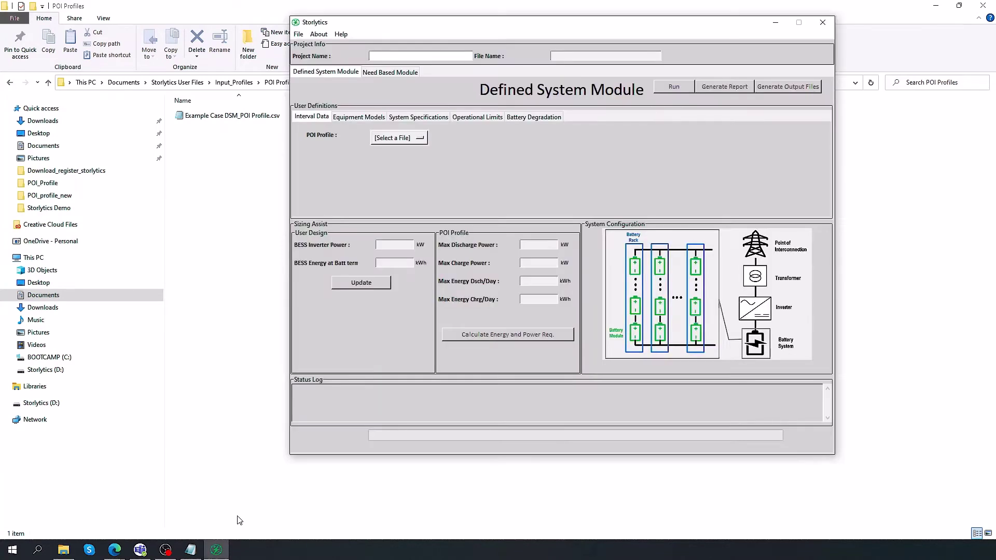
pyautogui.click(405, 139)
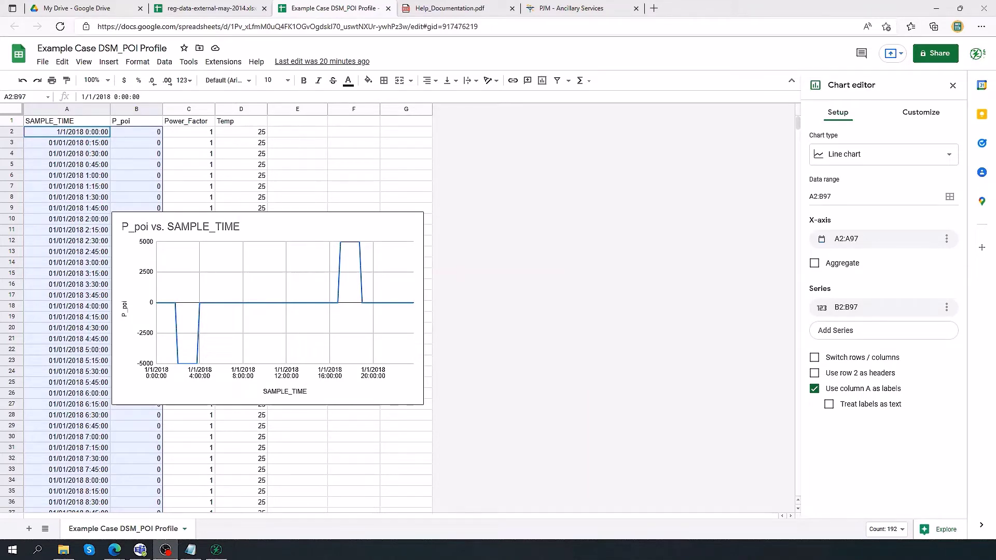
# - View the regulation signal files on PJM's Ancillary Services page, then examine the first and last time rows of reg-data-external-may-2014
pyautogui.click(574, 8)
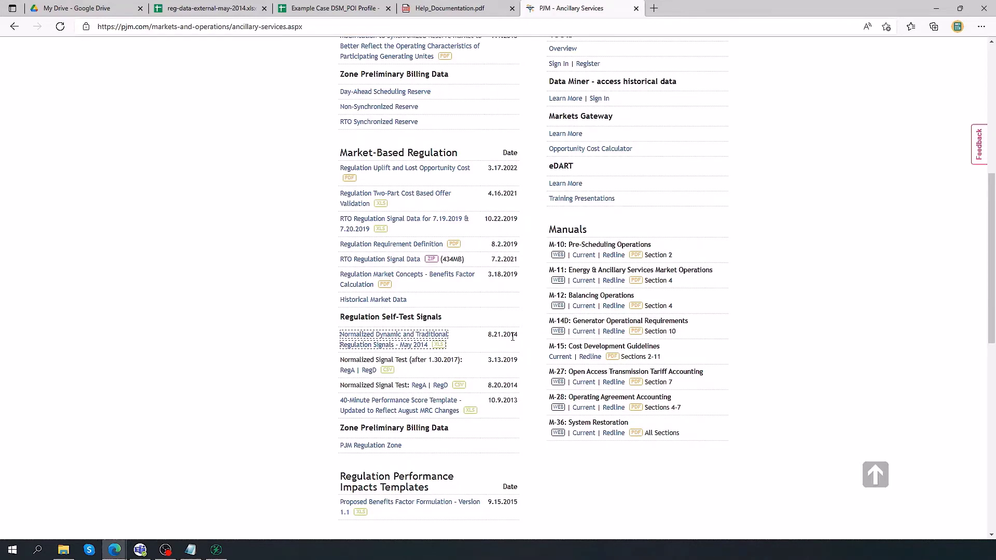
pyautogui.click(196, 10)
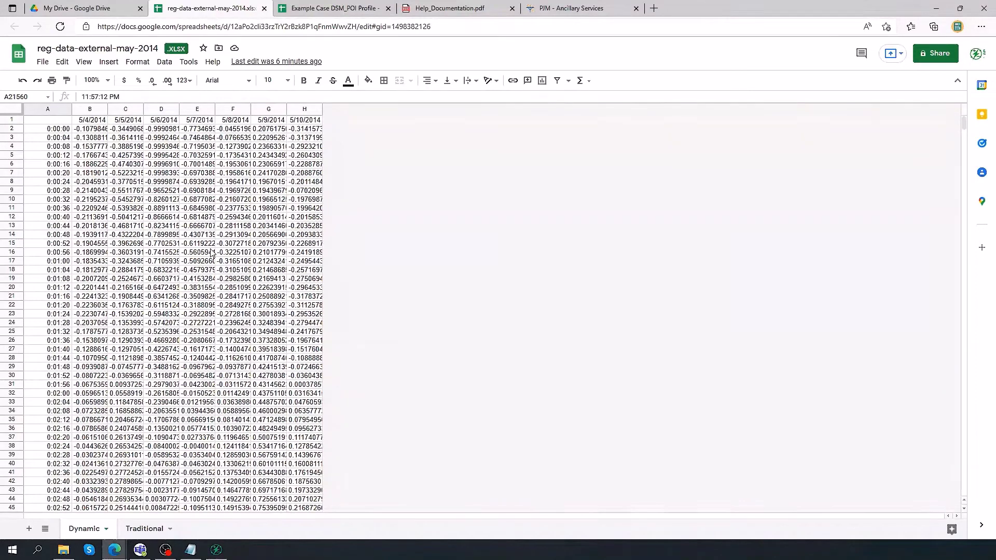
pyautogui.click(58, 128)
pyautogui.moveTo(964, 123); pyautogui.dragTo(968, 501)
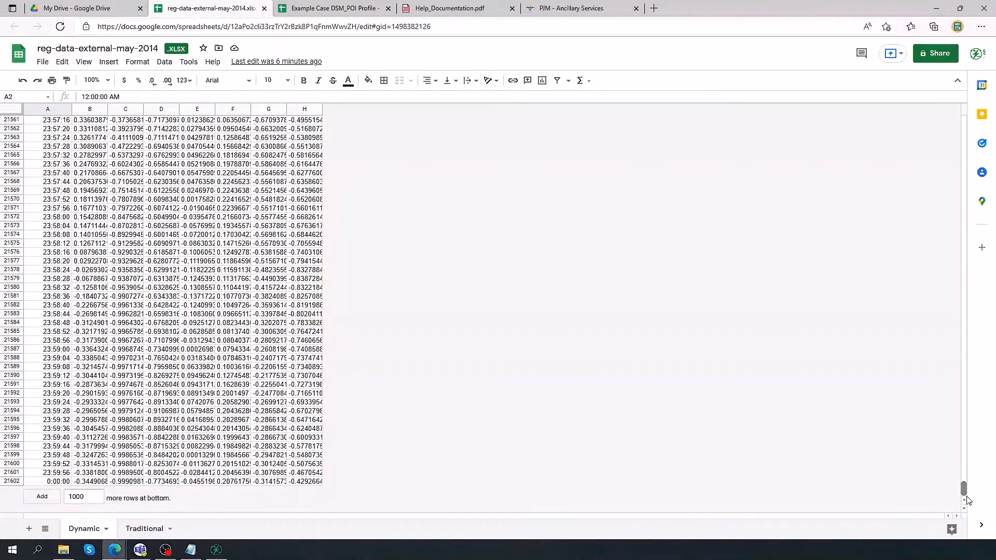
pyautogui.moveTo(967, 501); pyautogui.dragTo(968, 499)
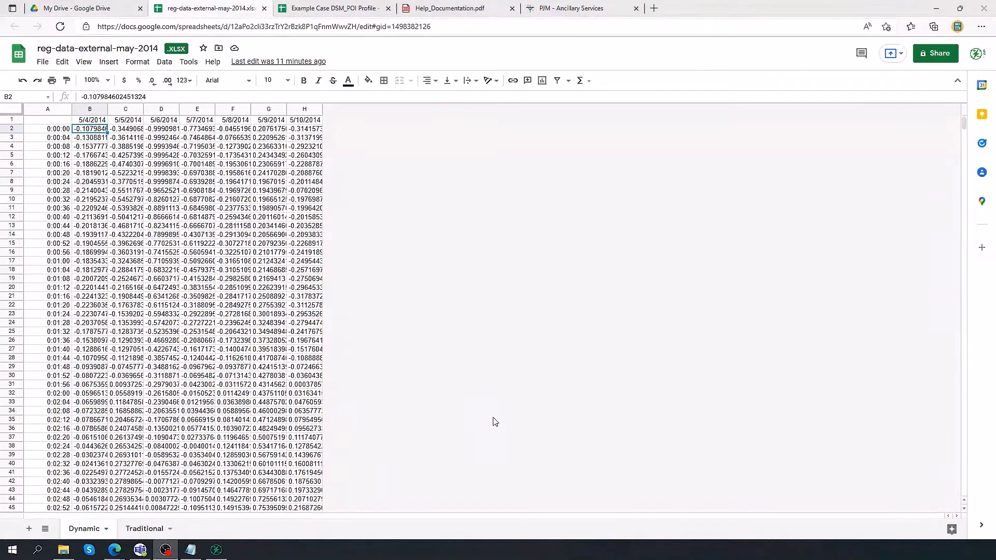
# - Create a new blank spreadsheet and give it the title _signal
pyautogui.click(43, 61)
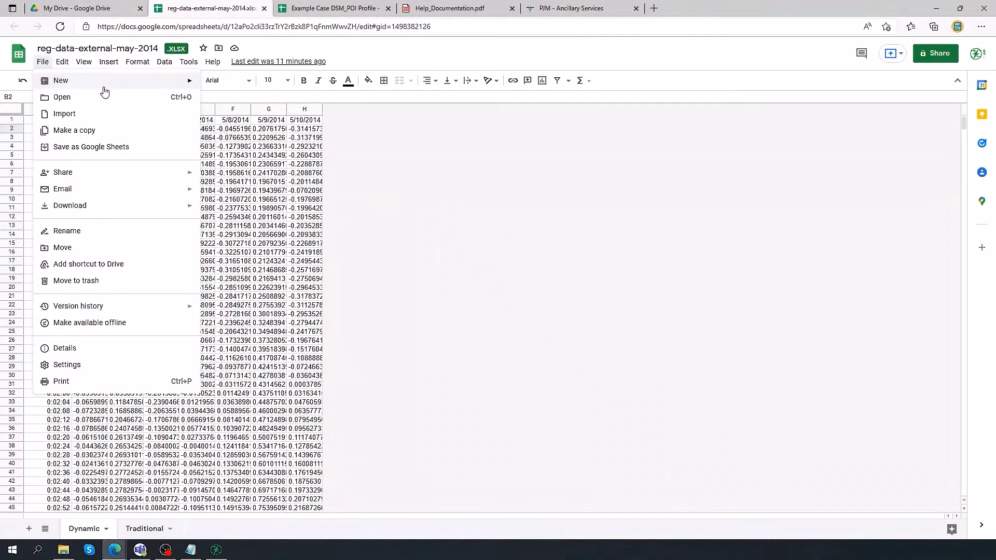
pyautogui.click(232, 83)
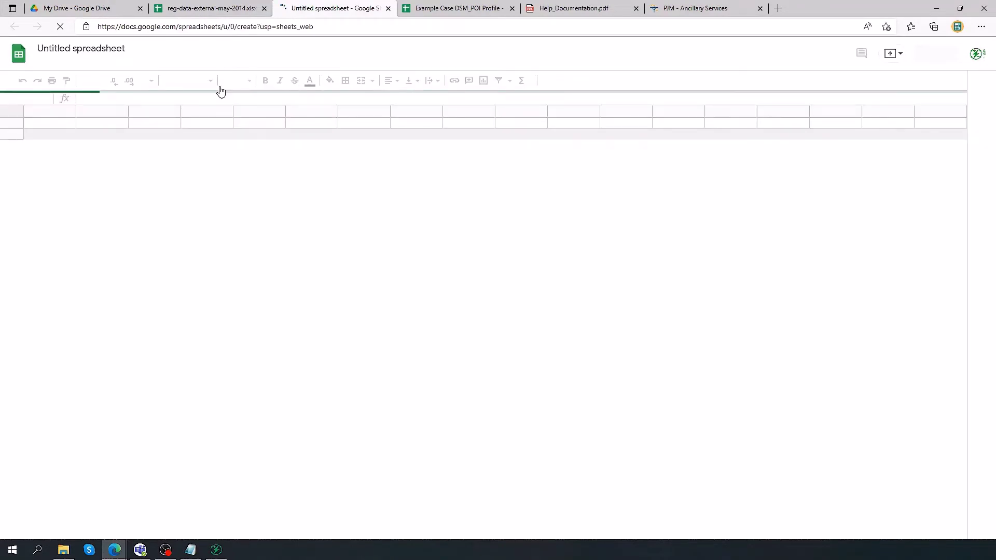
pyautogui.click(86, 131)
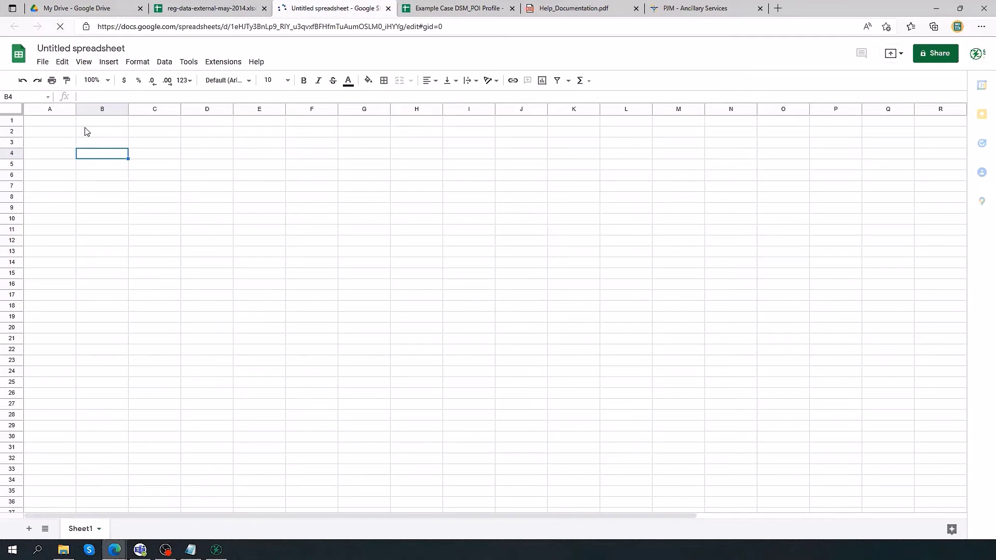
pyautogui.click(48, 49)
pyautogui.write('RE')
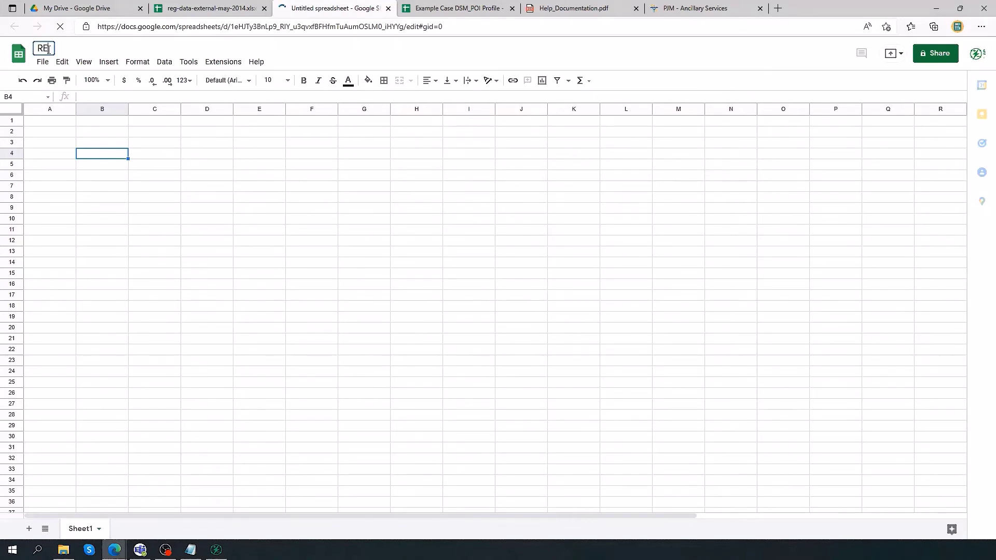
pyautogui.write('G_signal')
pyautogui.press('Return')
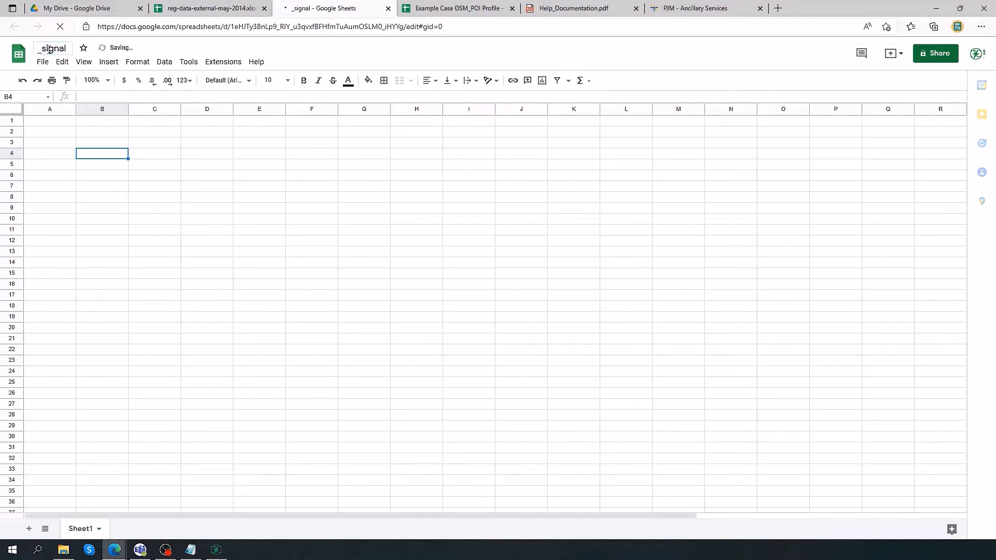
# - Copy the headers SAMPLE_TIME, P_poi, Power_Factor and Temp from the Example Case DSM_POI Profile spreadsheet into A1:D1 of the new sheet
pyautogui.click(35, 122)
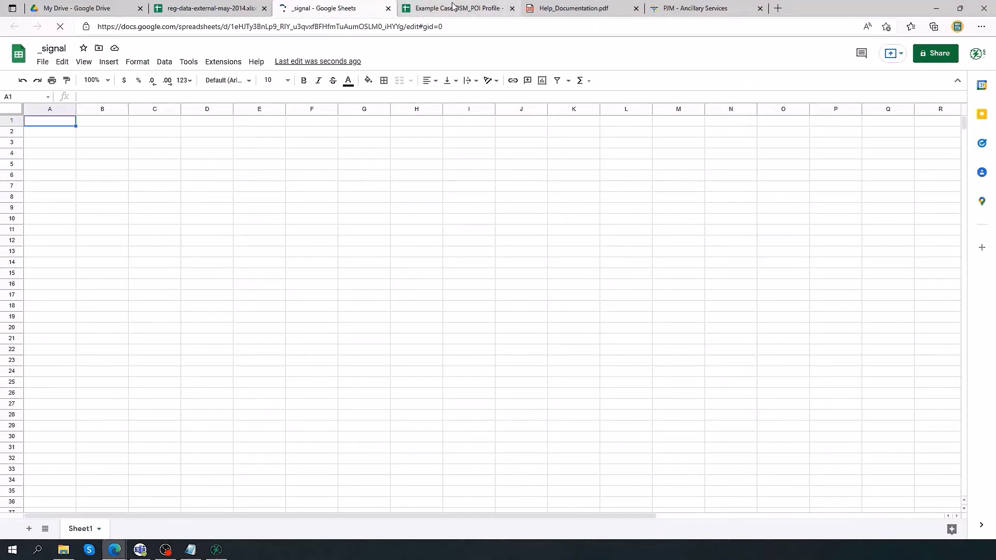
pyautogui.click(453, 6)
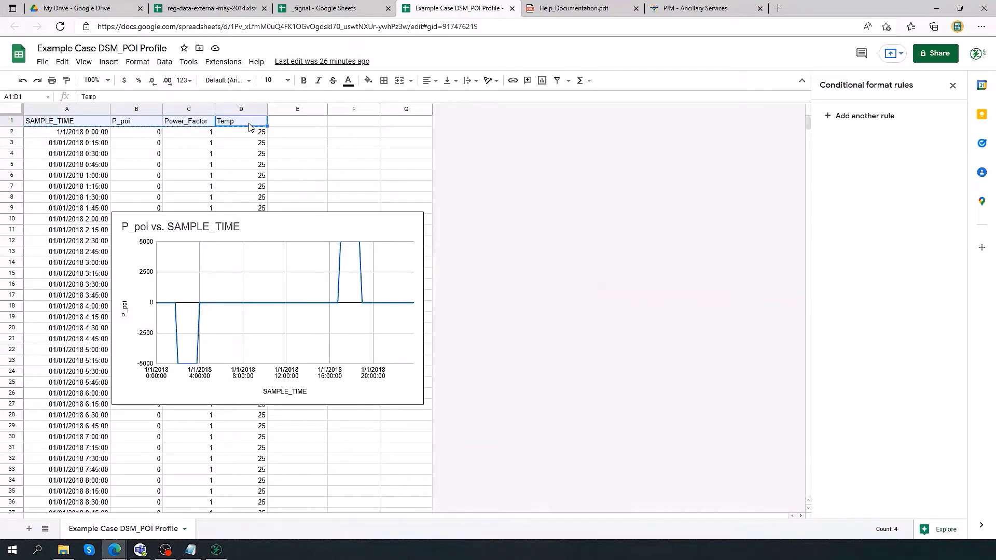
pyautogui.click(322, 8)
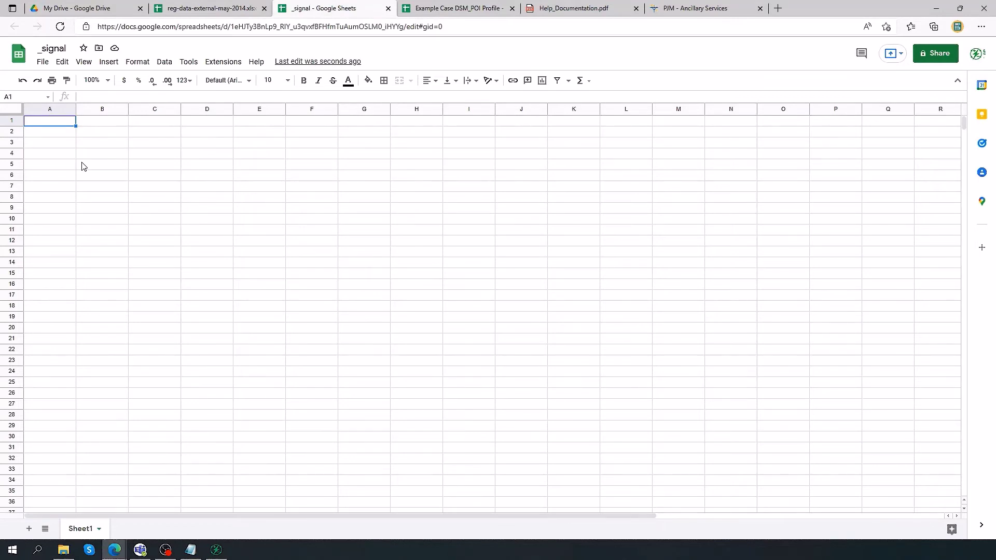
pyautogui.write('SAMPLE_TIME\tP_poi\tPower_Factor\tTemp')
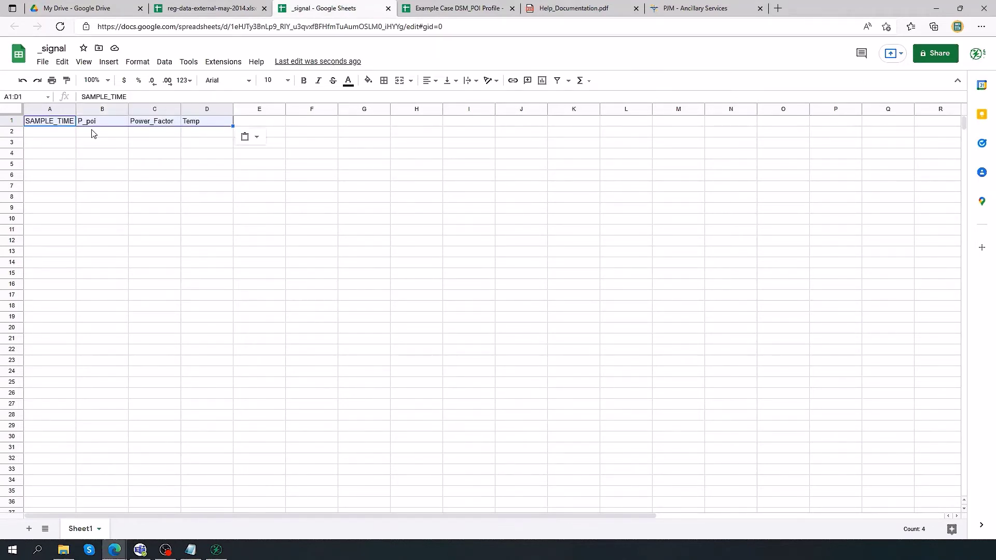
# - Copy range A2:B21601 from the Dynamic sheet of reg-data-external-may-2014 into the new sheet starting at A2, and retitle the spreadsheet REGD_test_signal
pyautogui.hotkey('ctrl', 'shift', 'Tab')
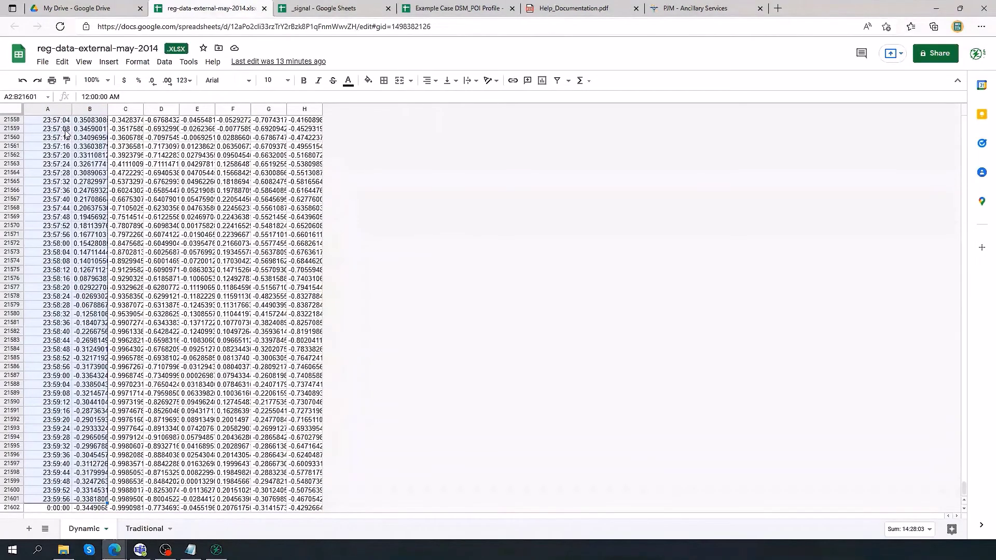
pyautogui.rightClick(66, 133)
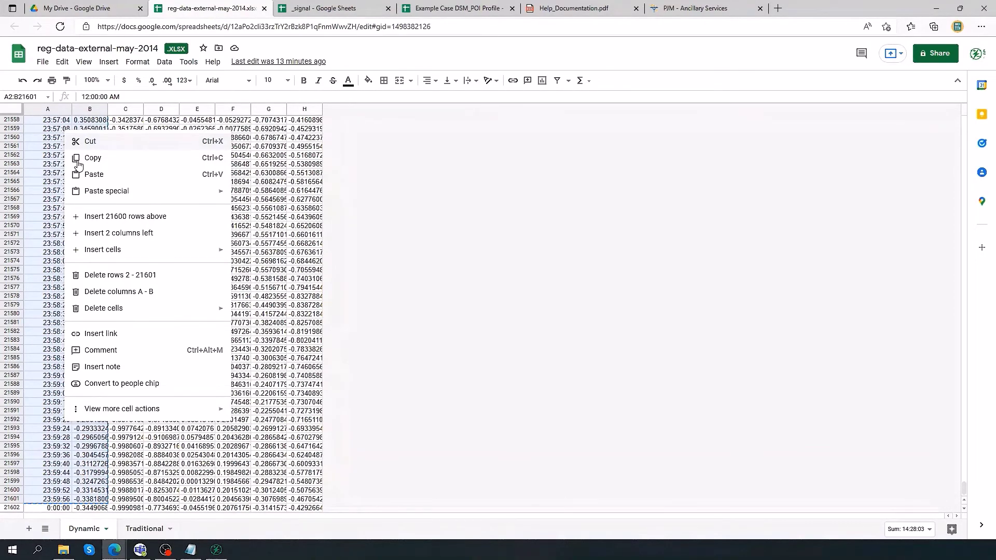
pyautogui.click(78, 165)
pyautogui.hotkey('ctrl', 'Tab')
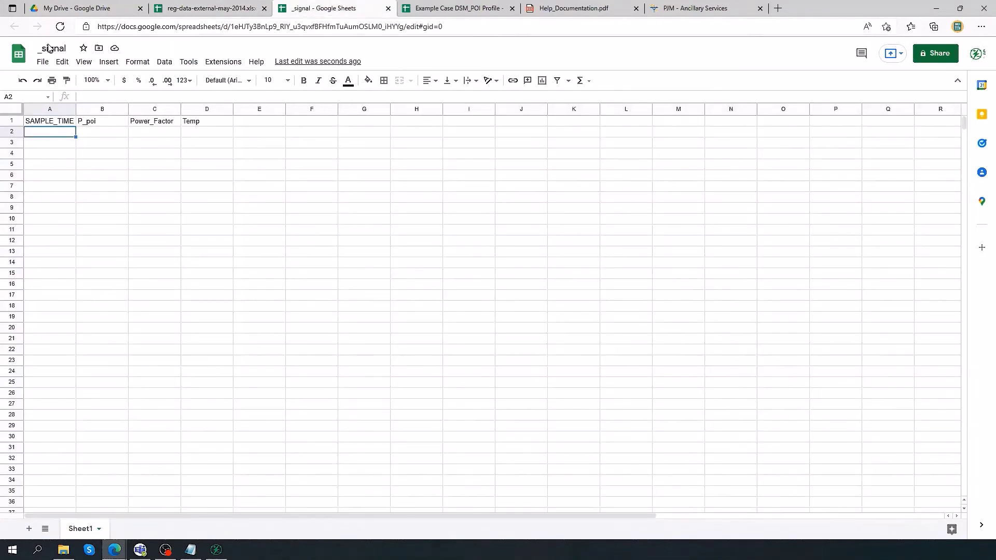
pyautogui.hotkey('ctrl', 'v')
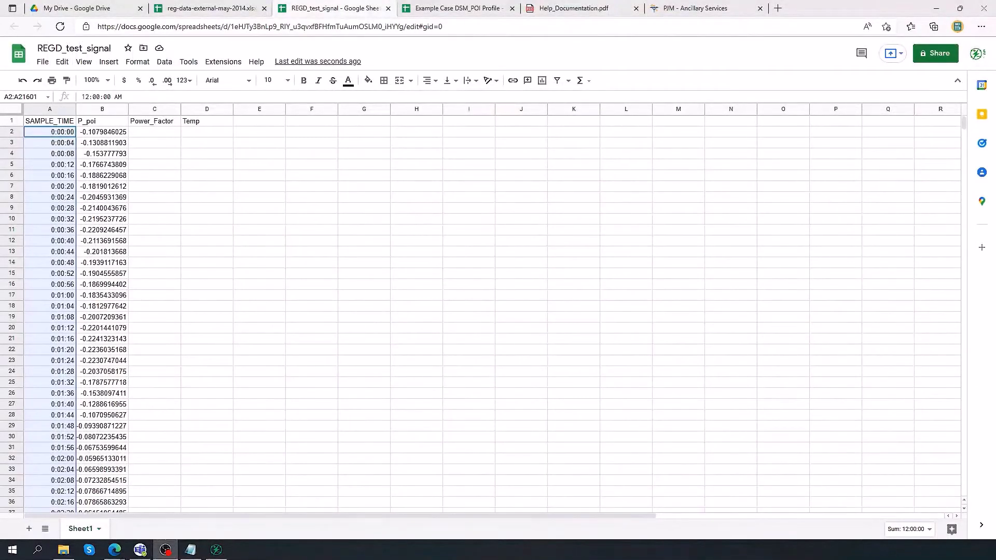
pyautogui.click(160, 156)
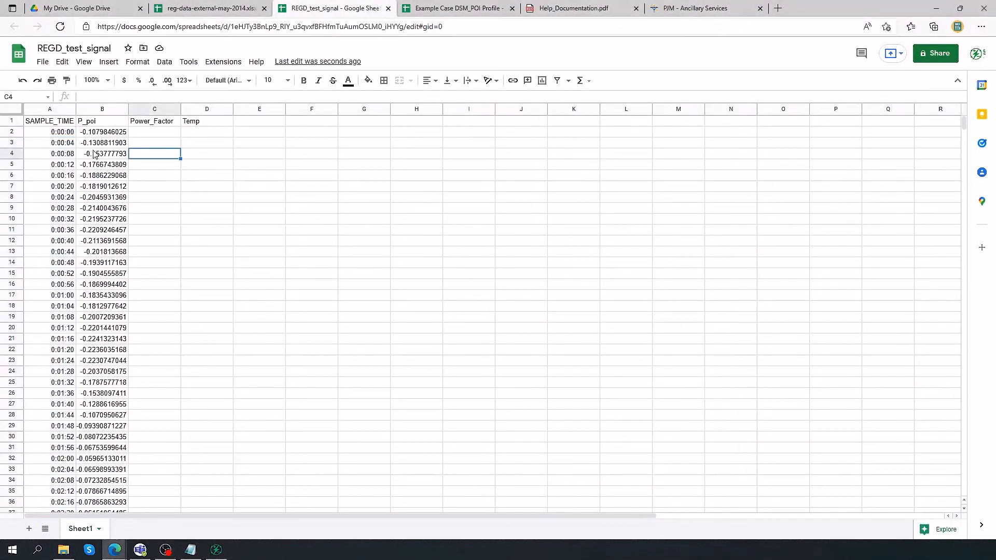
# - Format the SAMPLE_TIME values in A2:A21601 as Date time and widen column A to fit the full timestamps
pyautogui.click(63, 135)
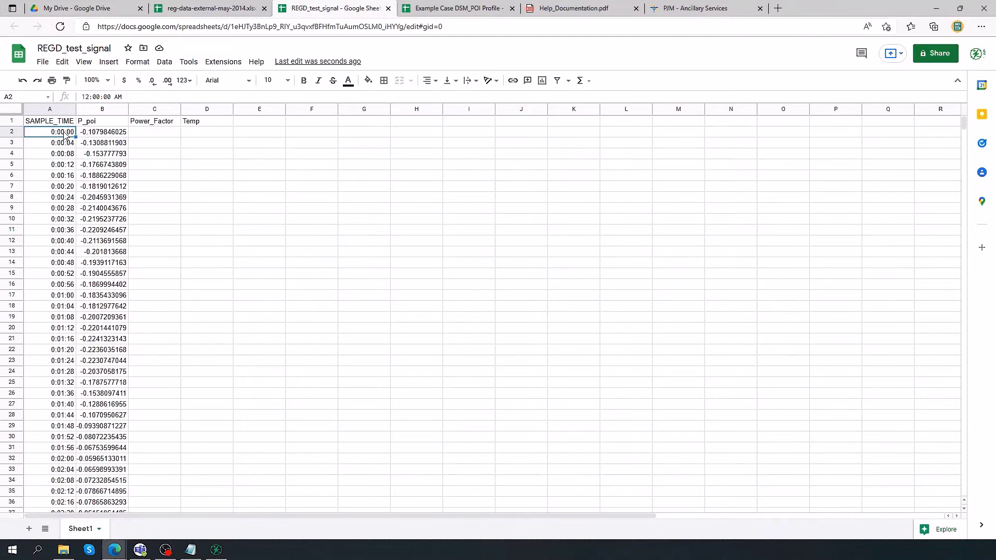
pyautogui.hotkey('ctrl', 'shift', 'Down')
pyautogui.moveTo(962, 489); pyautogui.dragTo(964, 122)
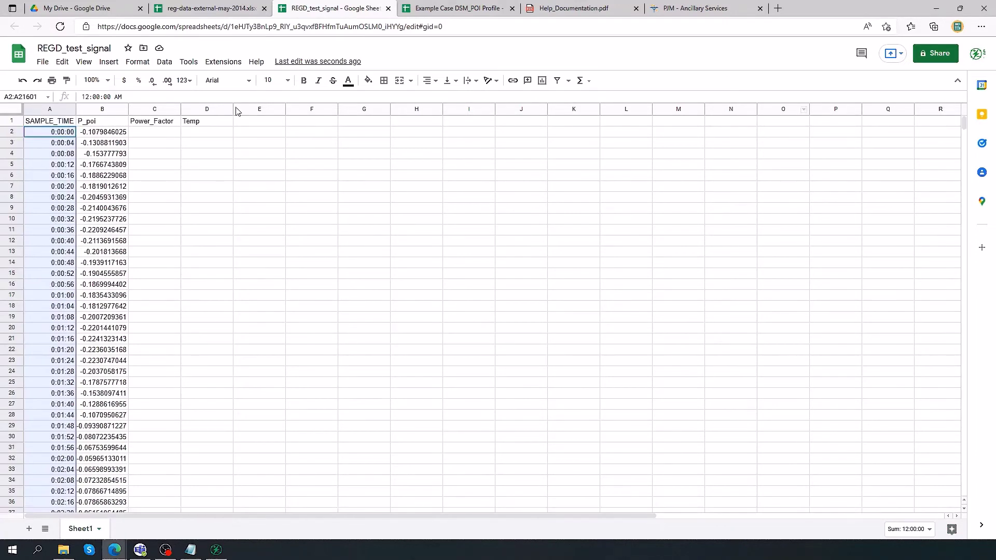
pyautogui.click(138, 61)
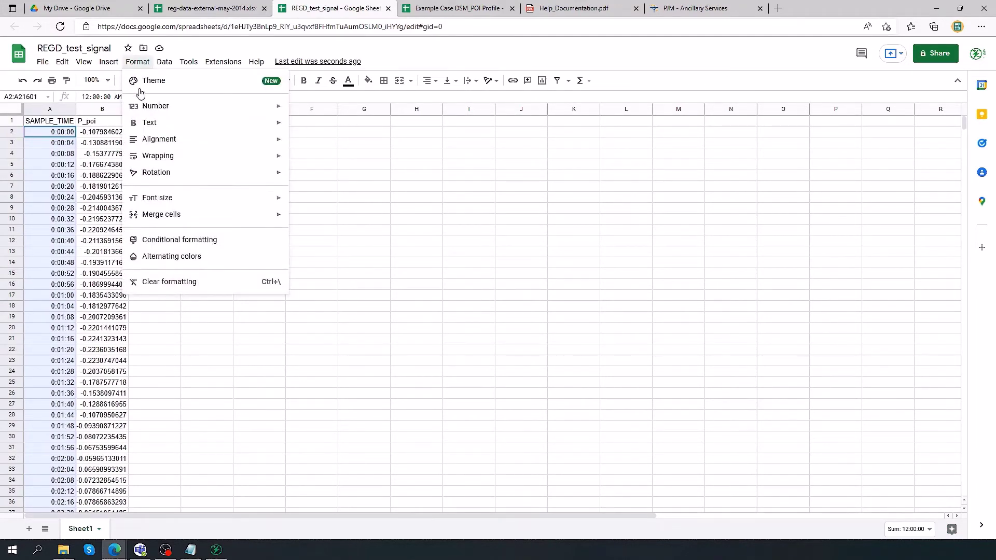
pyautogui.moveTo(218, 106)
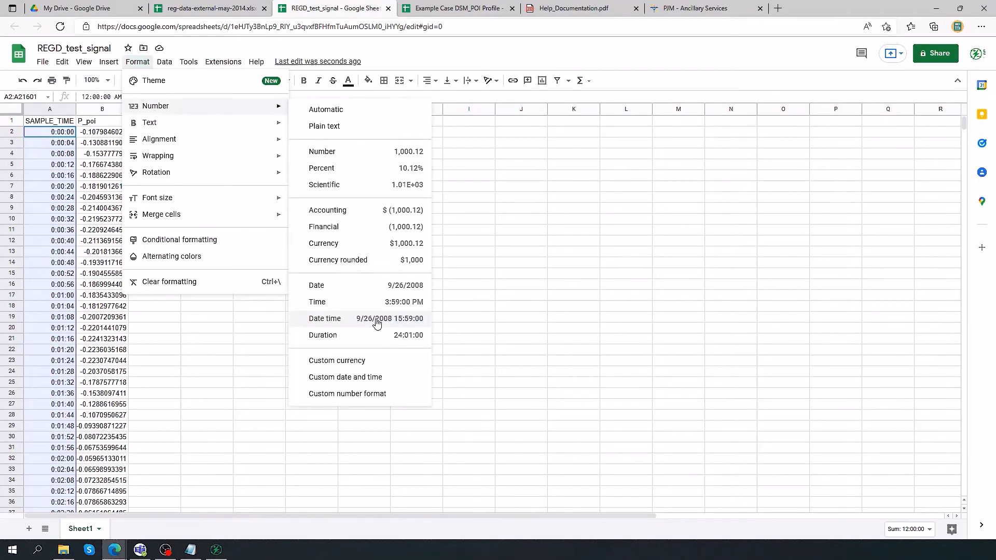
pyautogui.click(377, 324)
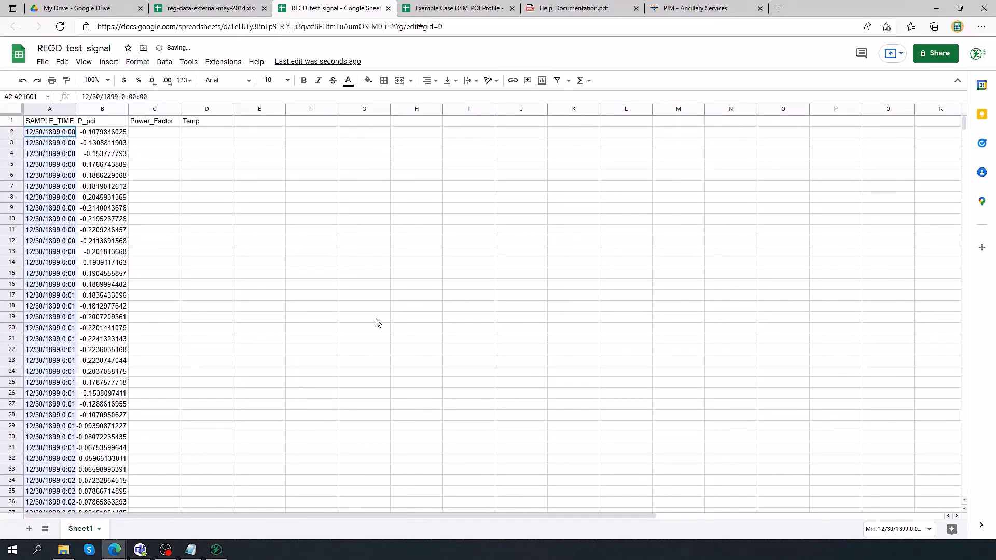
pyautogui.moveTo(128, 118); pyautogui.dragTo(128, 118)
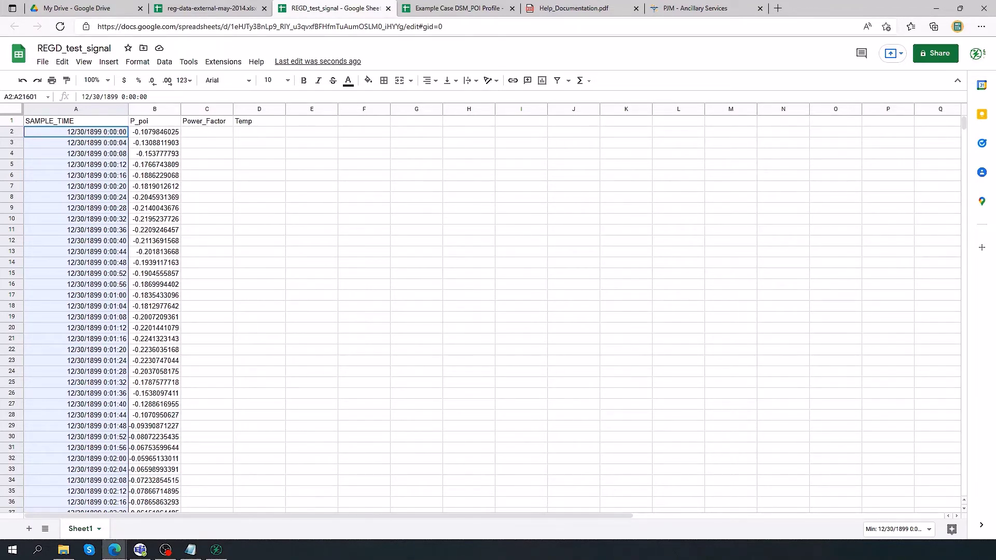
pyautogui.scroll(-1, 493, 311)
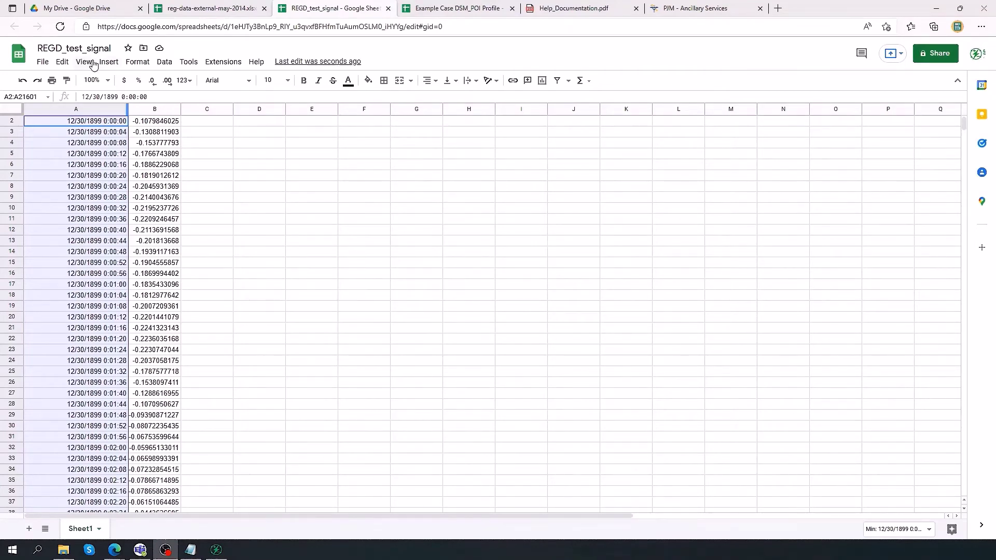
pyautogui.scroll(1, 90, 139)
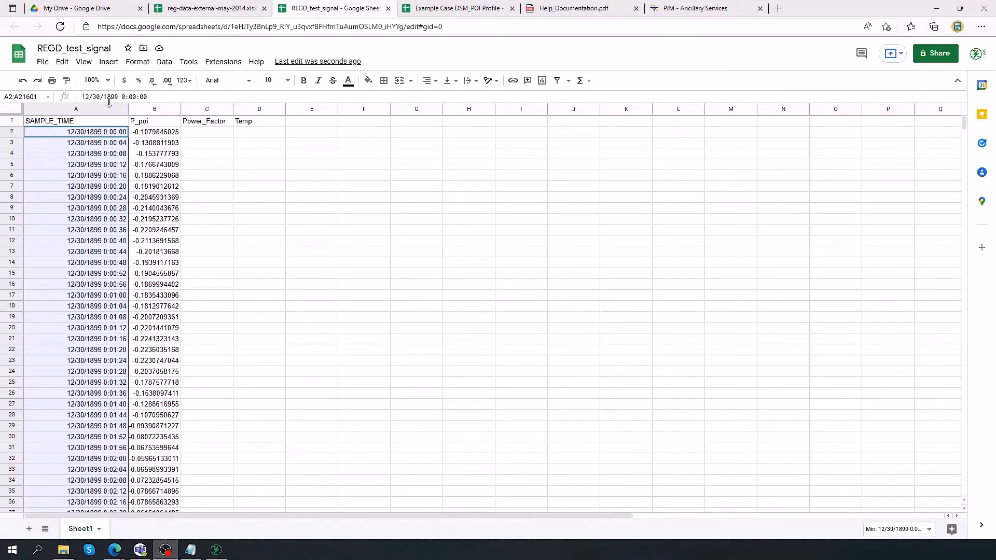
# - Change the year of the first timestamp in A2 so it reads 12/30/2021 0:00:00
pyautogui.click(104, 139)
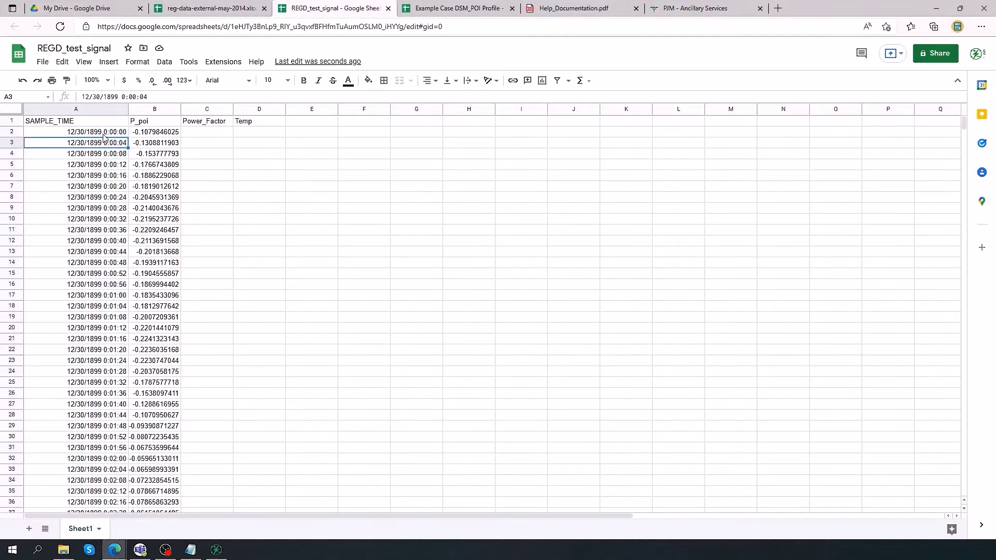
pyautogui.click(104, 134)
pyautogui.write('12/30/2021')
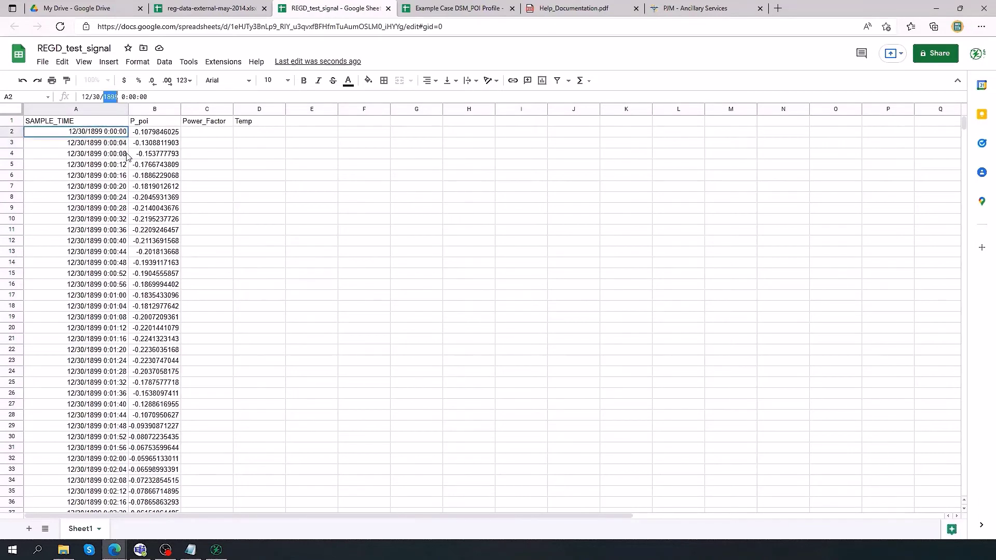
pyautogui.press('Return')
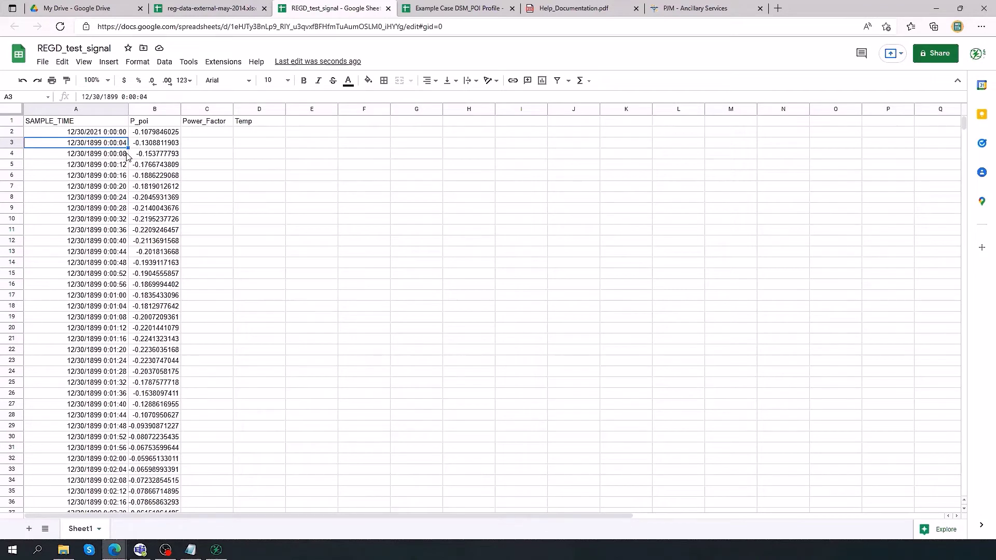
# - Enter the formula =A2+TIME(0,0,4) in A3 to add four seconds to the first timestamp
pyautogui.write('=')
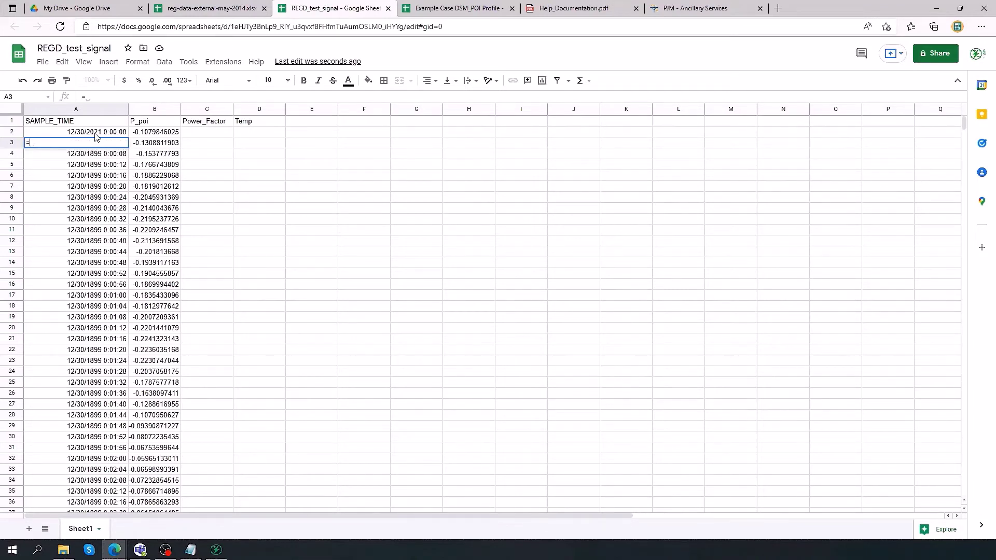
pyautogui.click(95, 137)
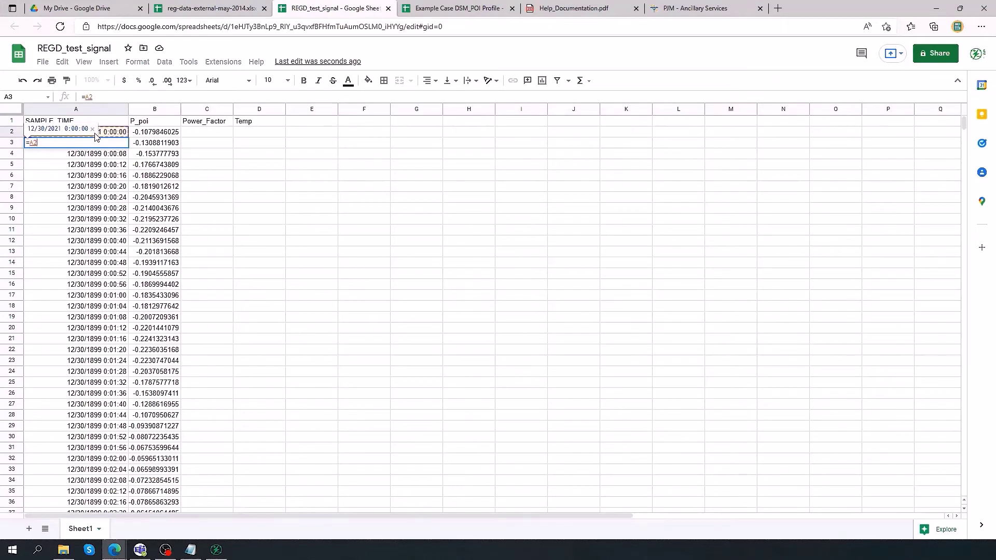
pyautogui.write('+TIME(')
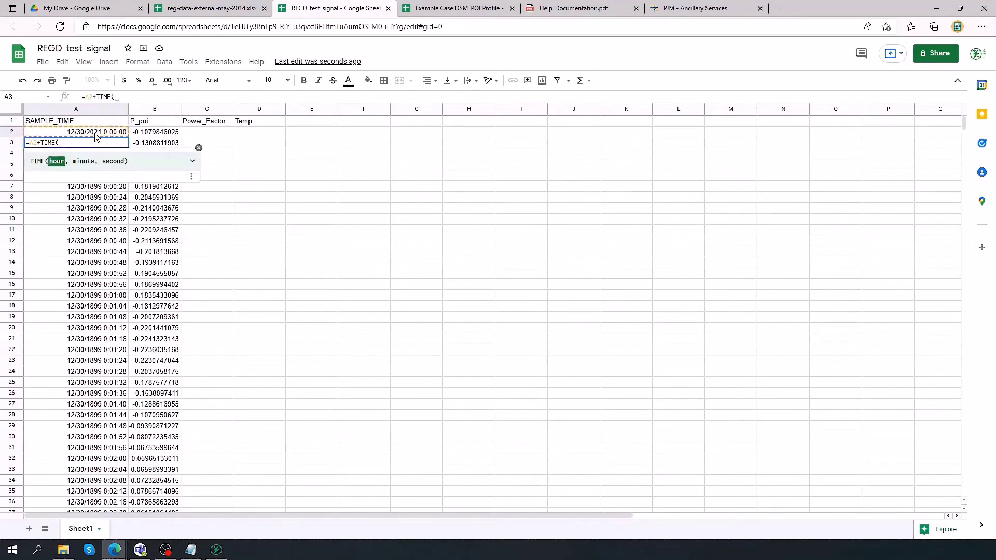
pyautogui.write('0,0,4)')
pyautogui.press('Return')
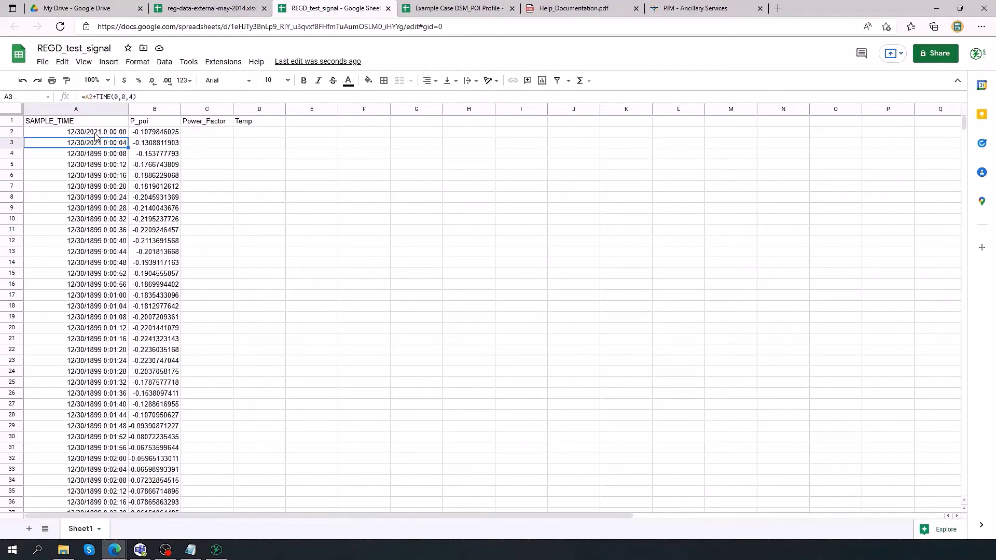
# - Fill the four-second increment formula from A3 down to A21601 and check the last timestamp
pyautogui.hotkey('ctrl', 'shift', 'Down')
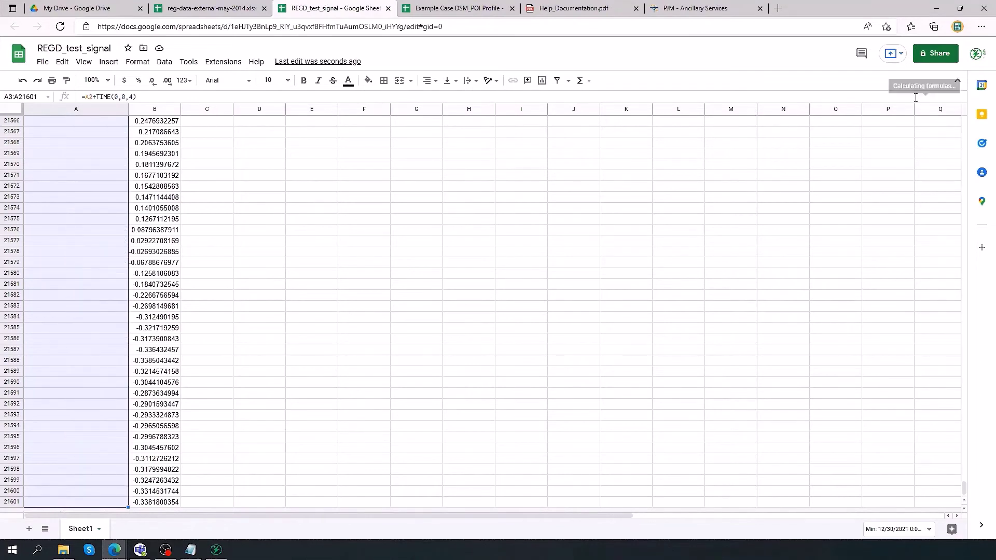
pyautogui.click(69, 502)
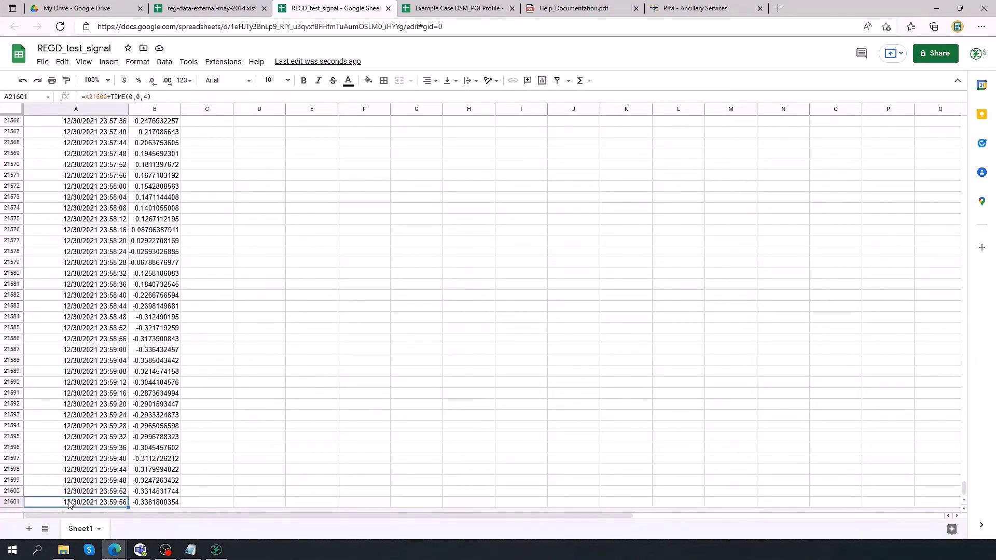
pyautogui.hotkey('ctrl', 'shift', 'Up')
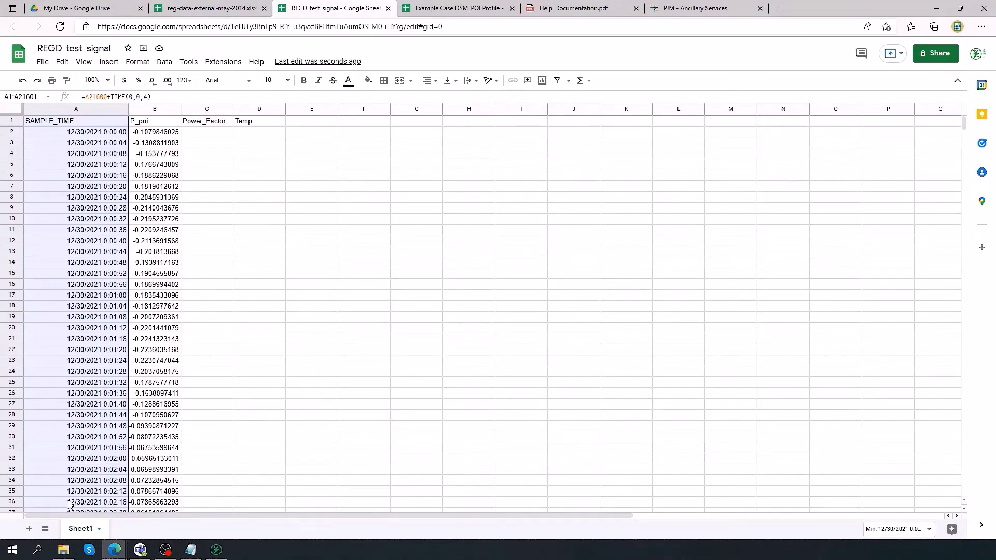
# - Enter =B2*5000 in F2 to scale the first P_poi value and fill the formula down to F21601
pyautogui.click(152, 133)
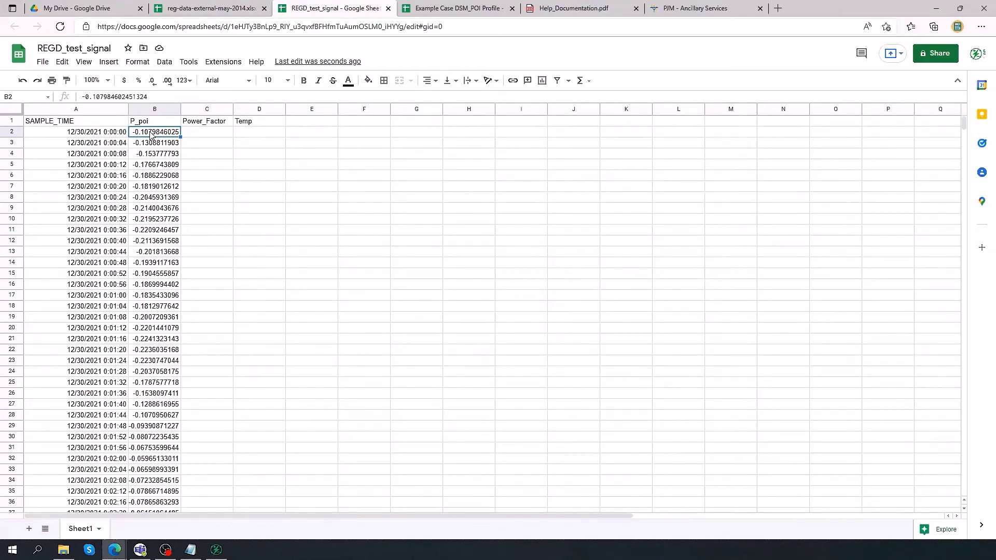
pyautogui.click(350, 134)
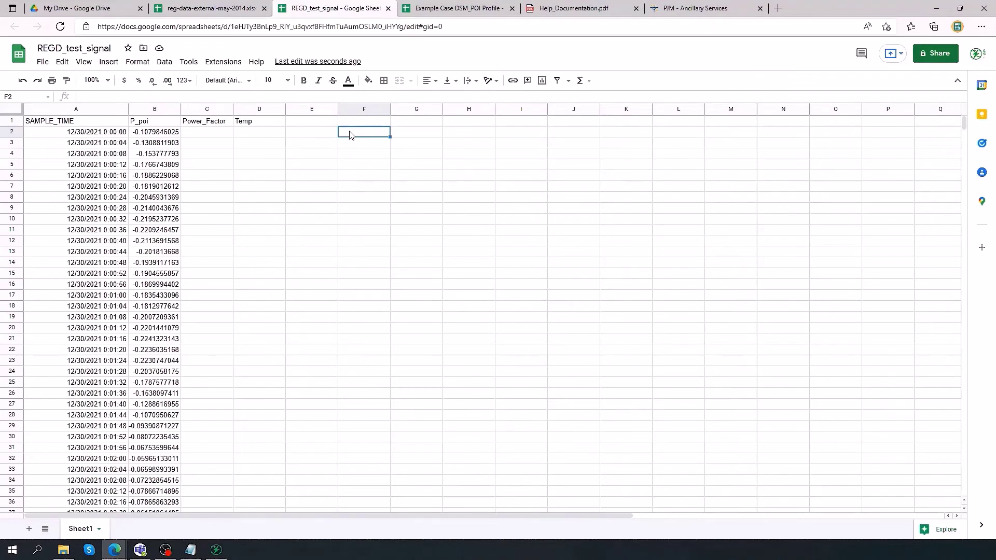
pyautogui.write('=')
pyautogui.click(162, 133)
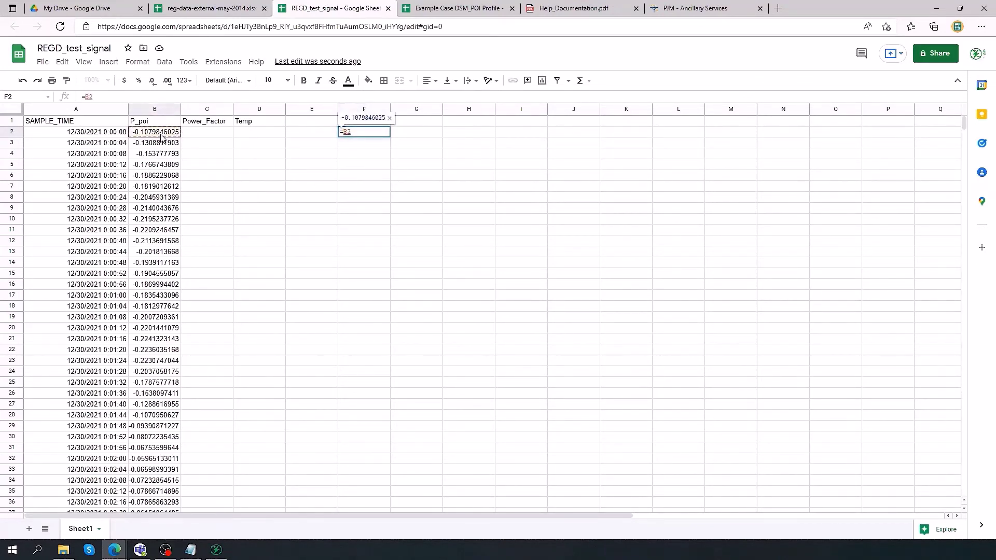
pyautogui.write('*5000')
pyautogui.press('Return')
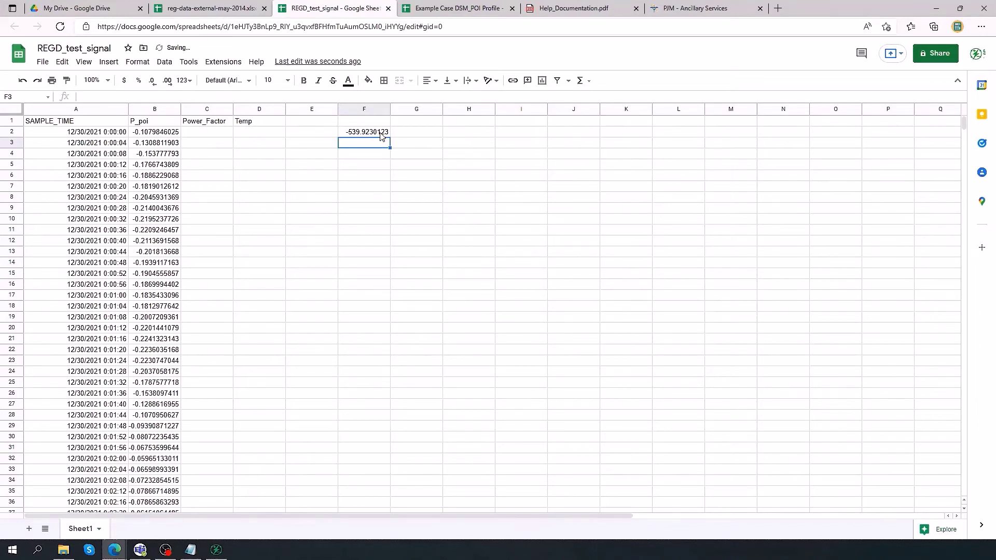
pyautogui.hotkey('ctrl', 'Return')
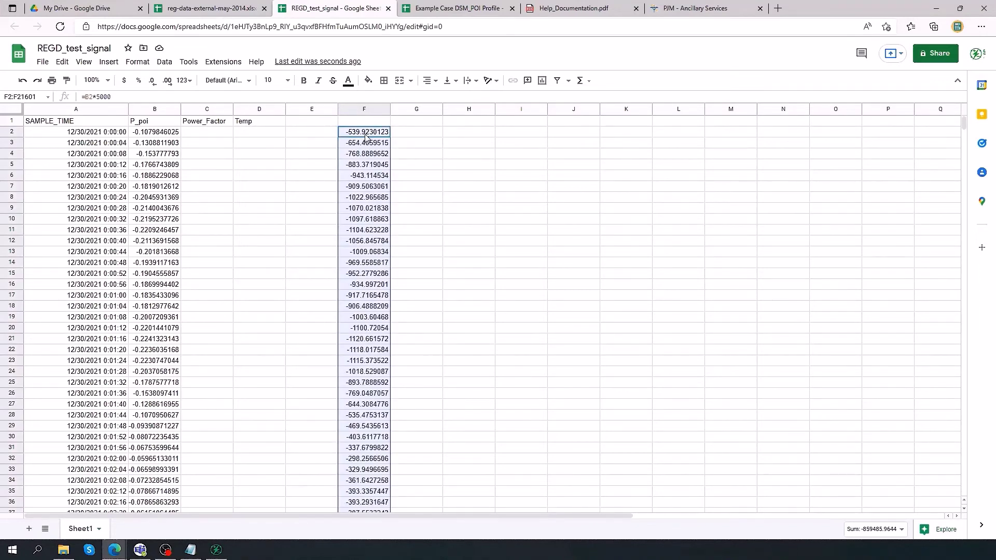
# - Copy the scaled values in F2:F21601 and paste them as values only over the P_poi data starting at B2
pyautogui.rightClick(366, 138)
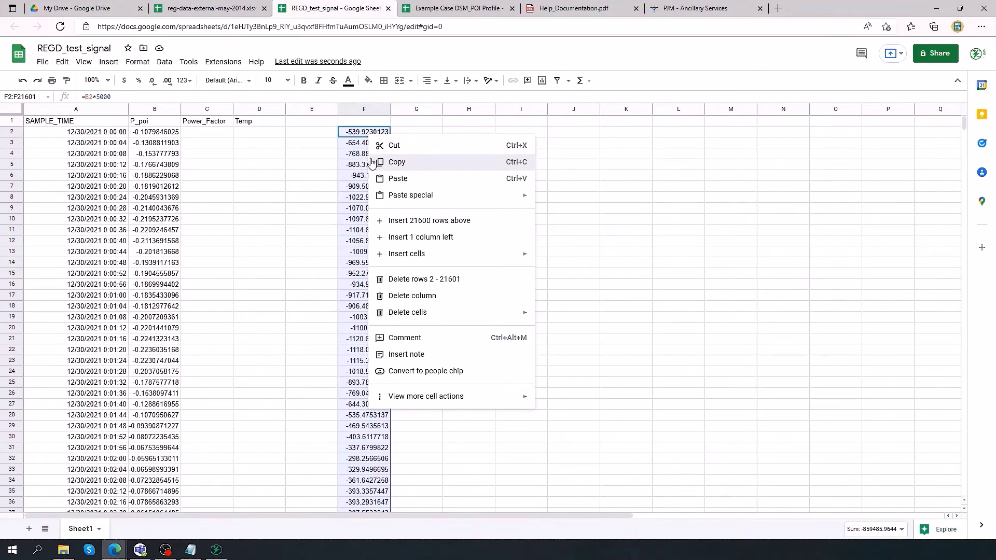
pyautogui.click(372, 162)
pyautogui.click(154, 134)
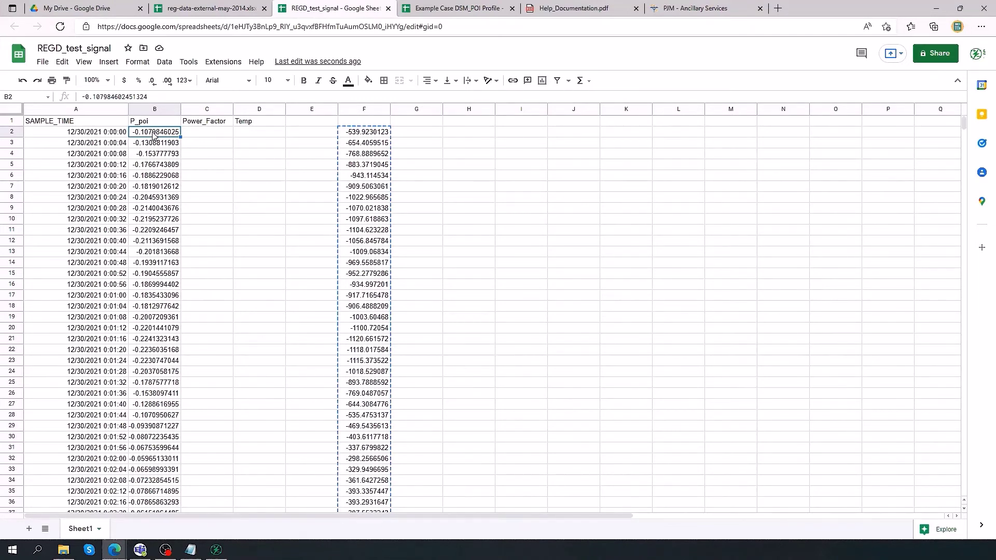
pyautogui.hotkey('ctrl', 'shift', 'v')
# - Delete the helper formula cells F2:F21601, shifting the cells up
pyautogui.click(362, 132)
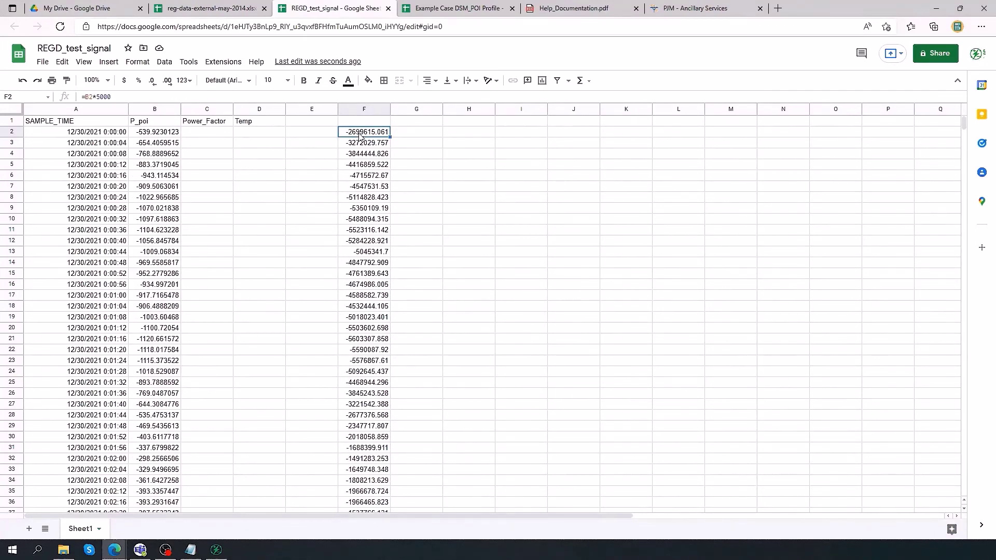
pyautogui.hotkey('ctrl', 'shift', 'Down')
pyautogui.rightClick(367, 138)
pyautogui.moveTo(408, 314)
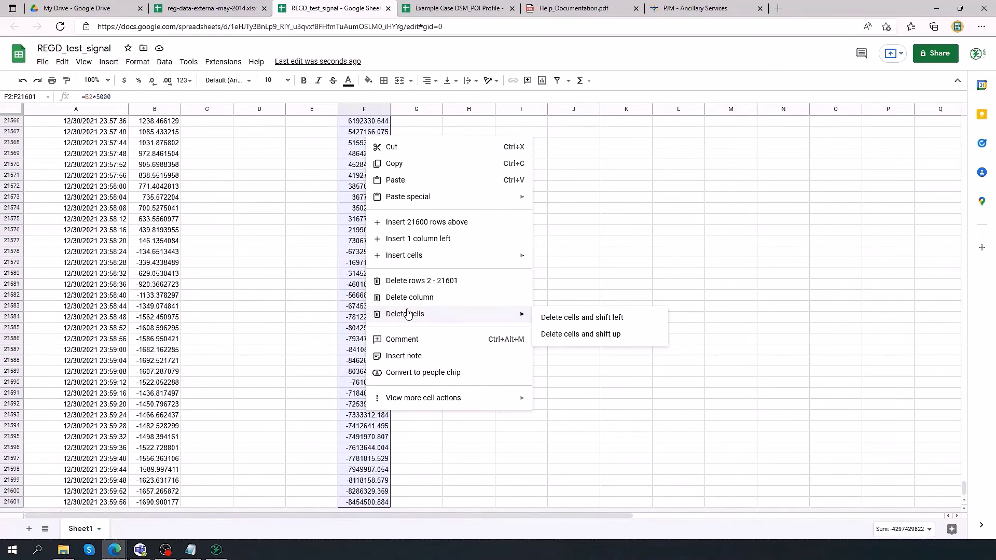
pyautogui.click(581, 334)
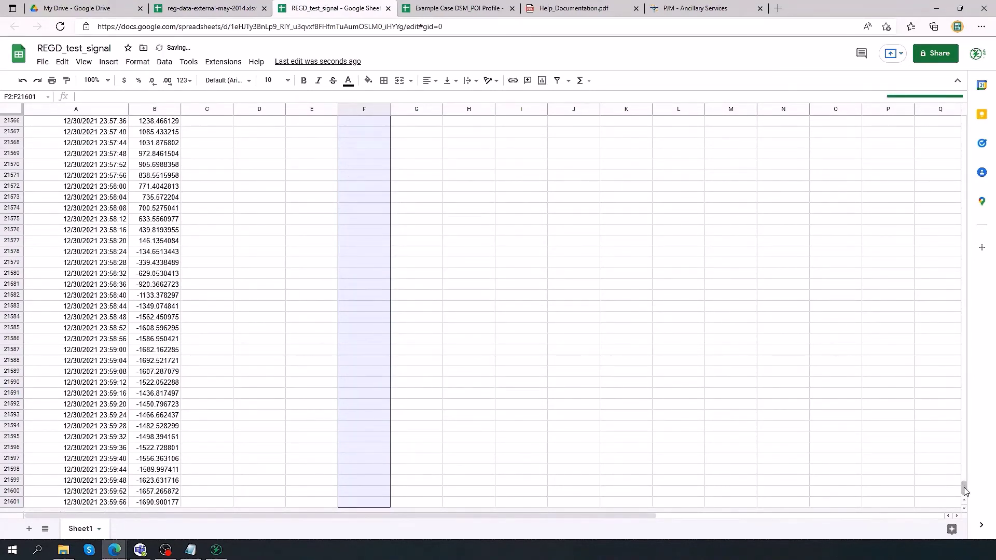
# - Fill every data row with 1 in the Power_Factor column and 25 in the Temp column
pyautogui.hotkey('ctrl', 'Home')
pyautogui.click(210, 133)
pyautogui.write('1')
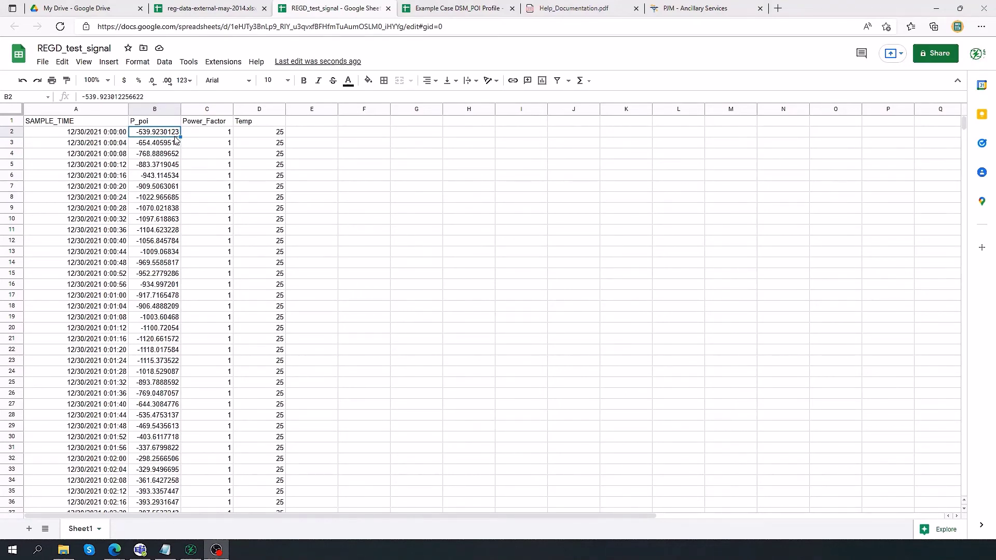
# - Chart the P_poi values in B2:B21601 to inspect the scaled signal's range, and delete the chart
pyautogui.hotkey('ctrl', 'shift', 'Down')
pyautogui.click(109, 62)
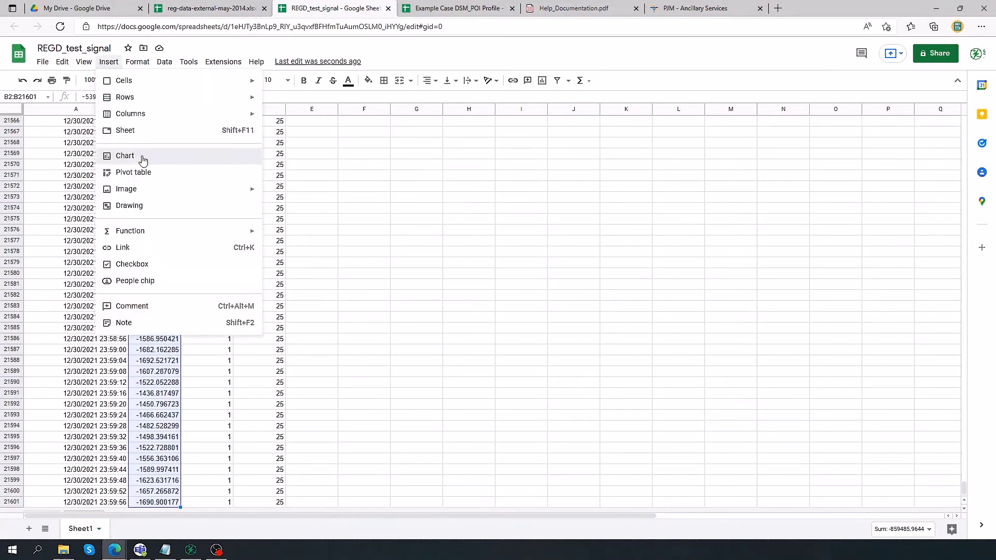
pyautogui.click(143, 158)
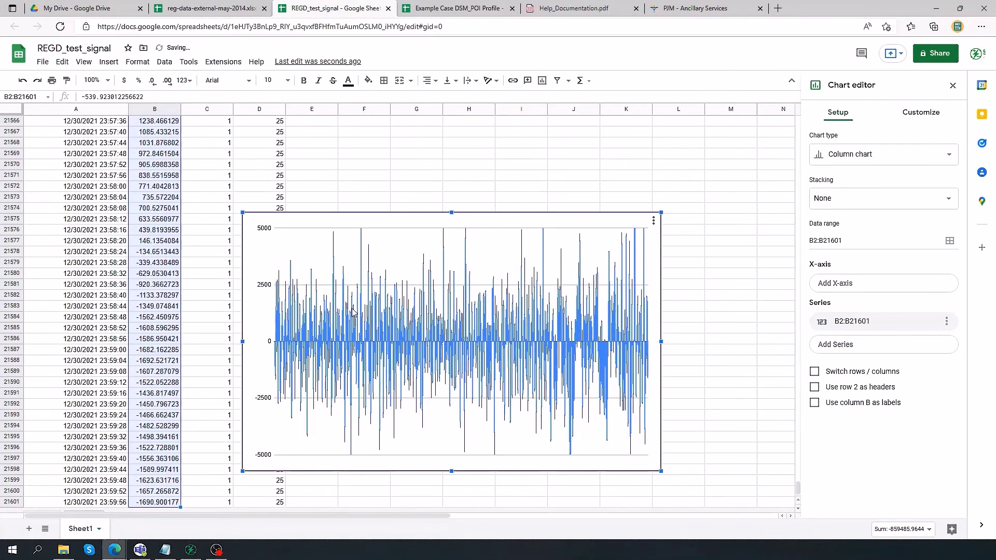
pyautogui.click(493, 341)
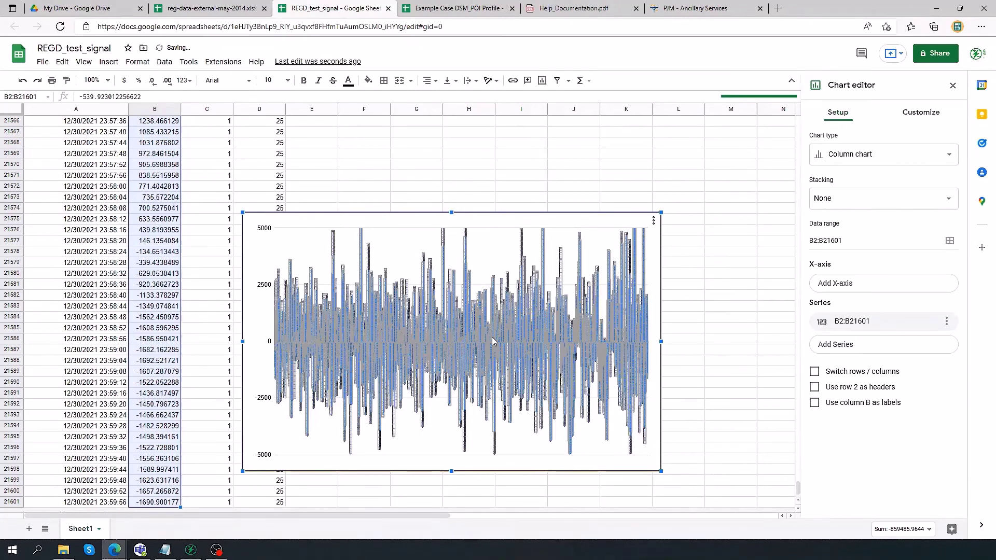
pyautogui.click(345, 262)
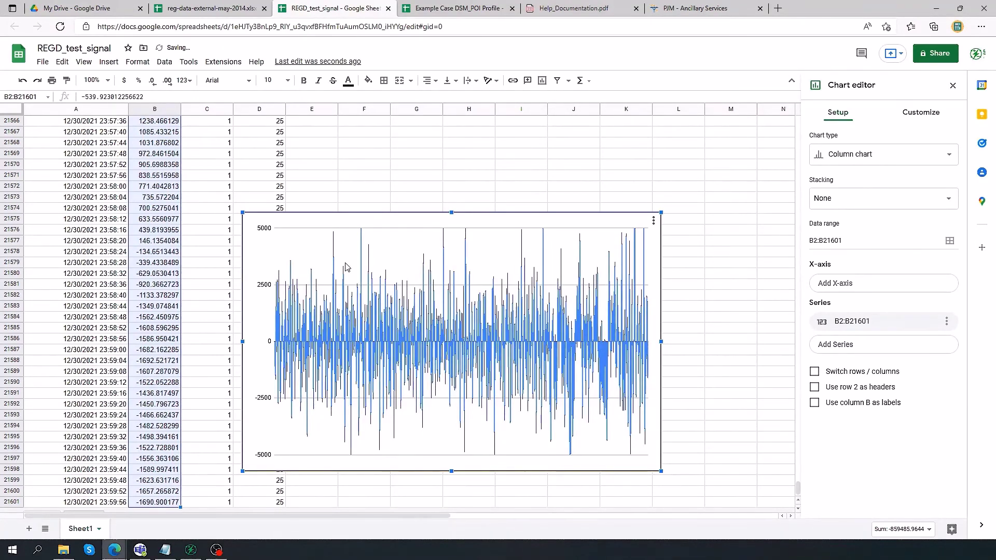
pyautogui.click(346, 266)
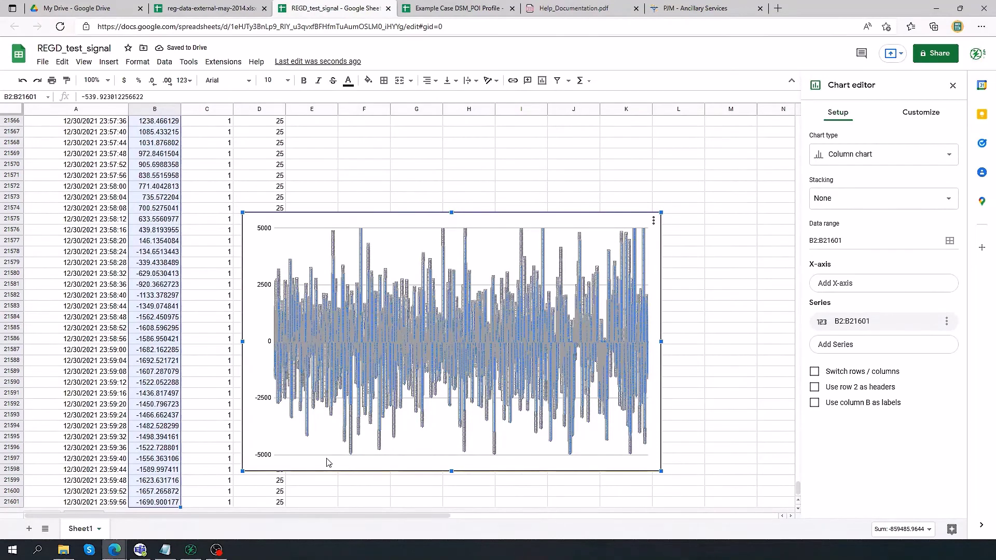
pyautogui.click(362, 392)
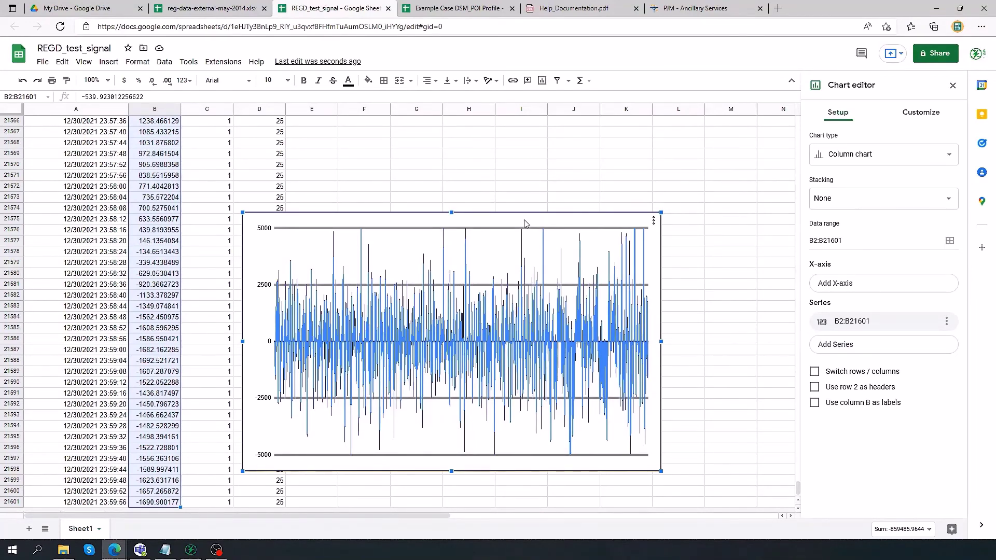
pyautogui.press('Delete')
# - Download the sheet as a CSV file and rename it REGD_test_signal.csv in the Downloads folder
pyautogui.click(43, 62)
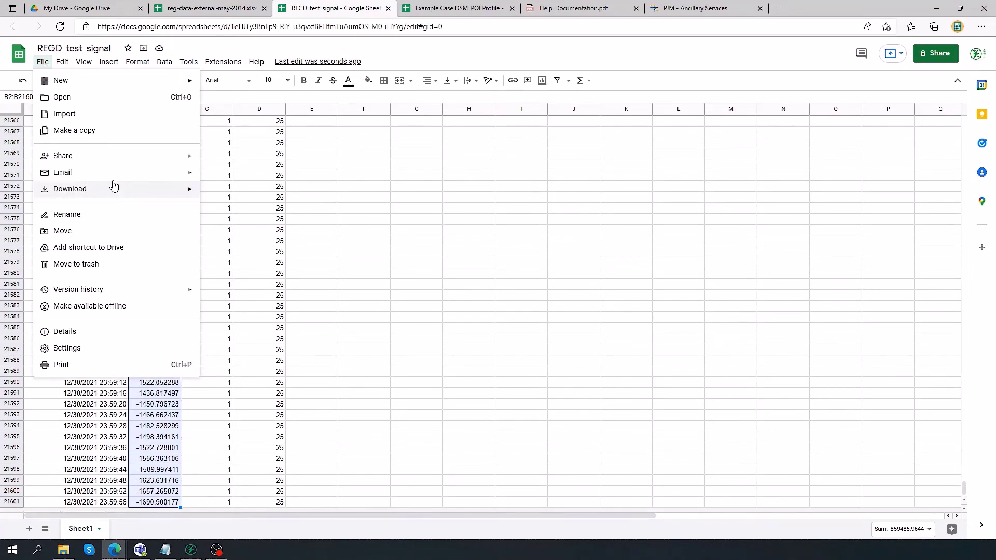
pyautogui.click(249, 255)
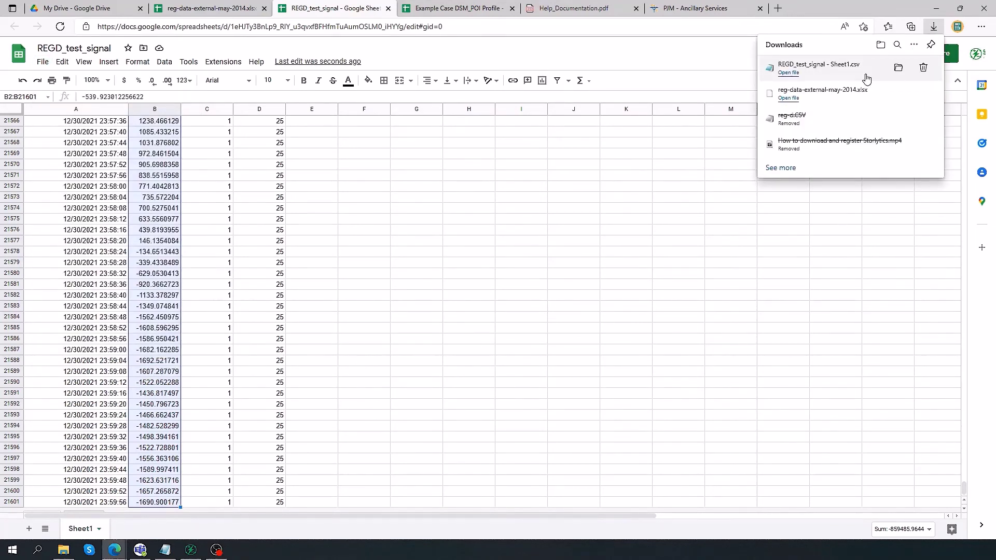
pyautogui.click(899, 68)
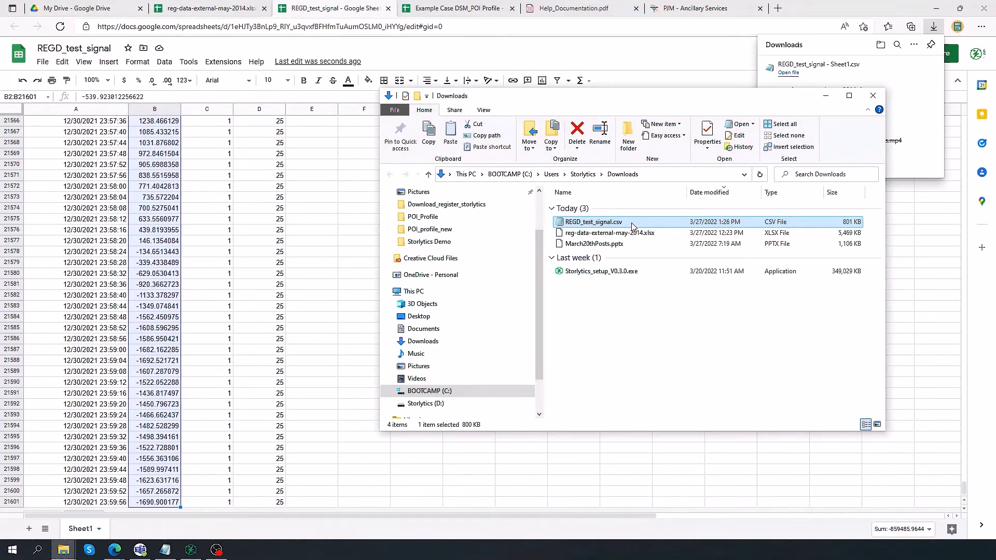
# - Place REGD_test_signal.csv in the POI Profiles folder under Documents > Storlytics User Files > Input_Profiles
pyautogui.click(423, 328)
pyautogui.click(616, 322)
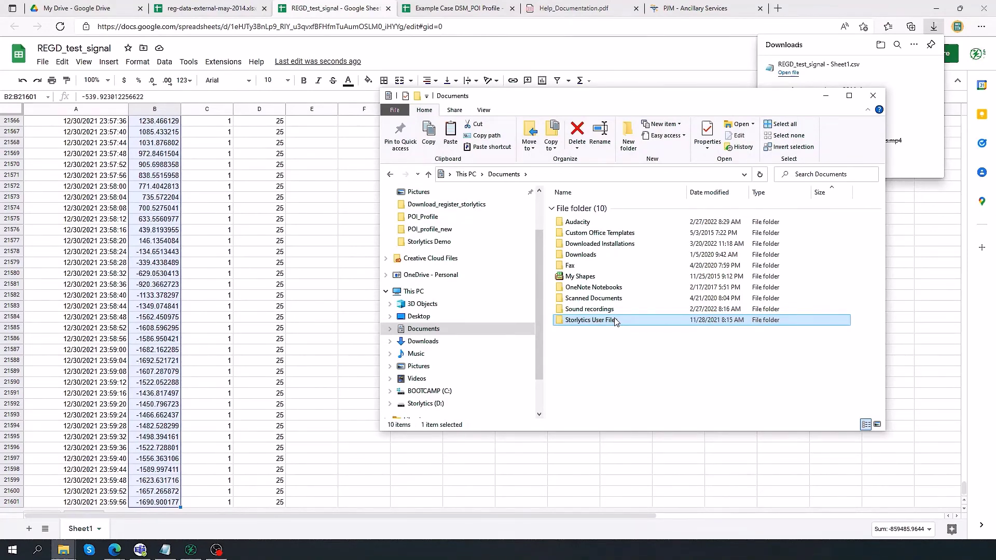
pyautogui.doubleClick(616, 321)
pyautogui.doubleClick(600, 227)
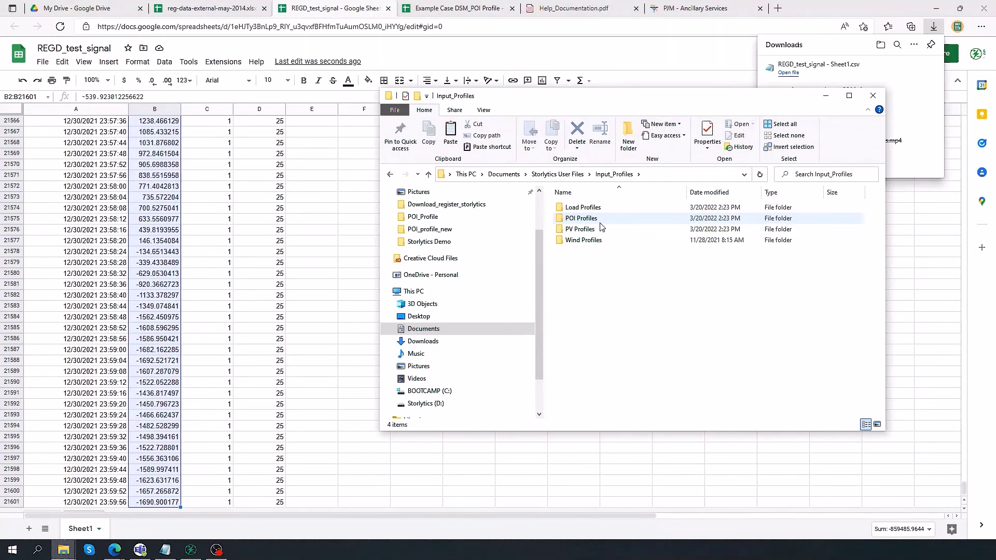
pyautogui.doubleClick(601, 222)
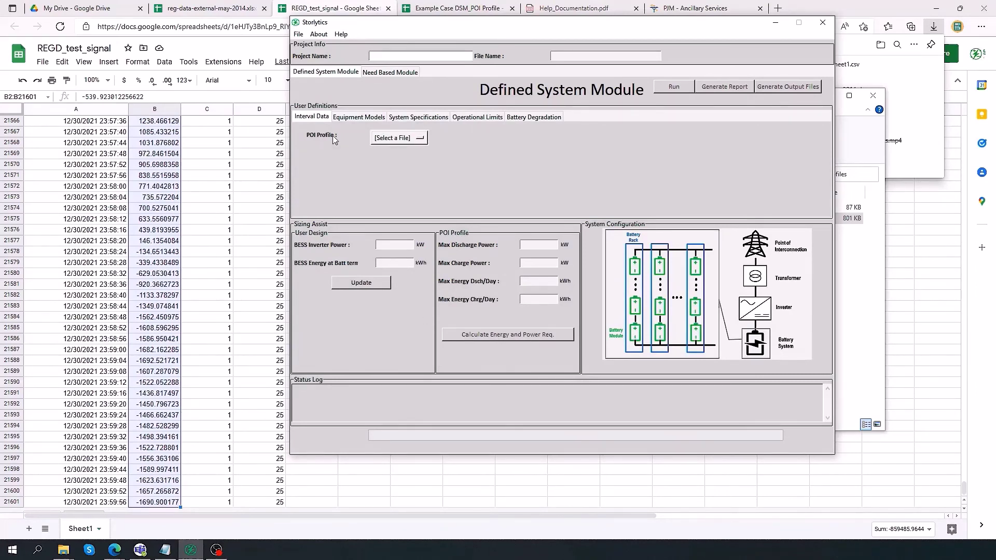
# - Switch to Storlytics and select REGD_test_signal.csv as the POI Profile in the Defined System Module's interval data
pyautogui.click(418, 139)
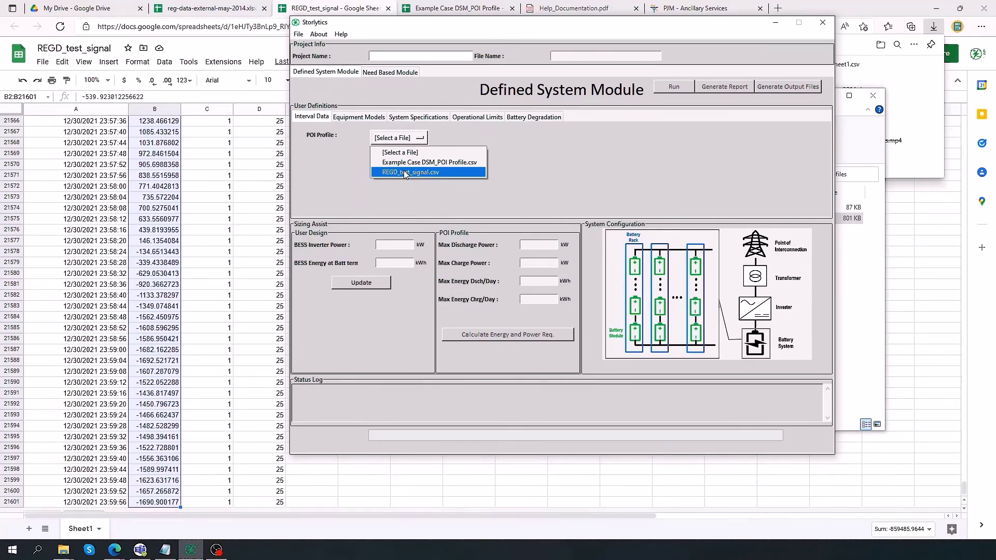
pyautogui.click(405, 173)
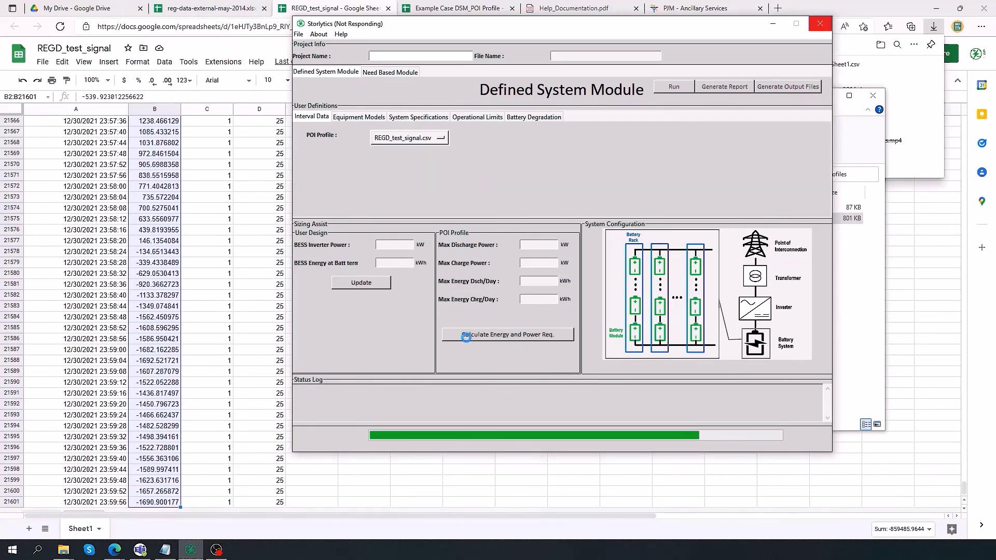